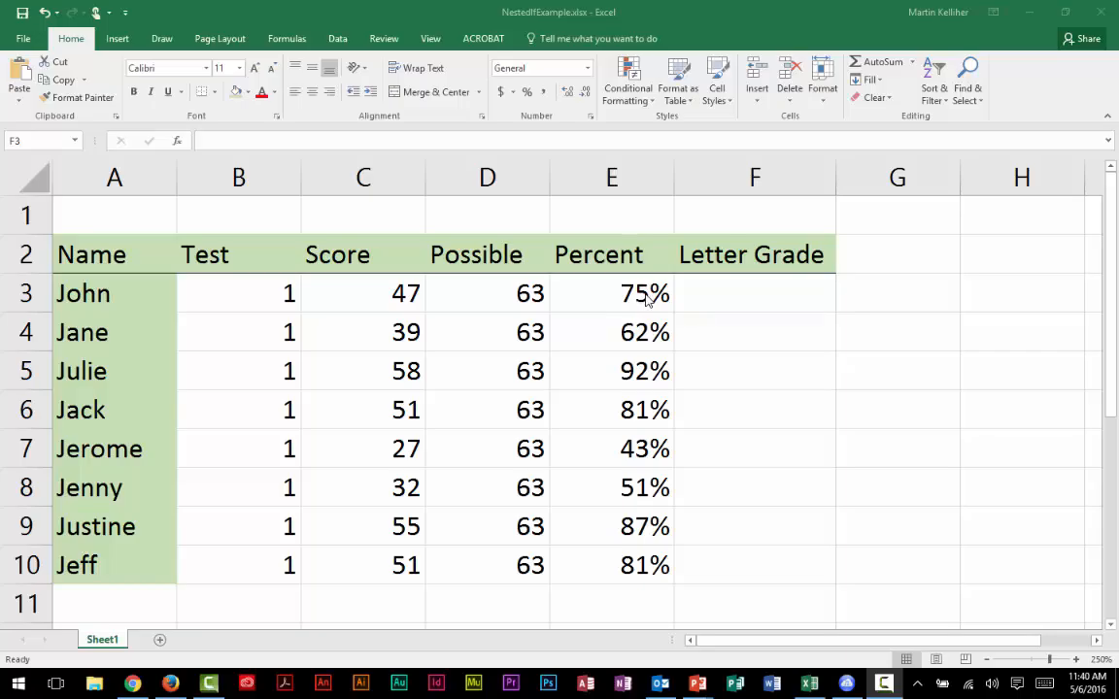
Step: Start an IF formula in cell F3 with the logical test E3>.895
left_click(708, 297)
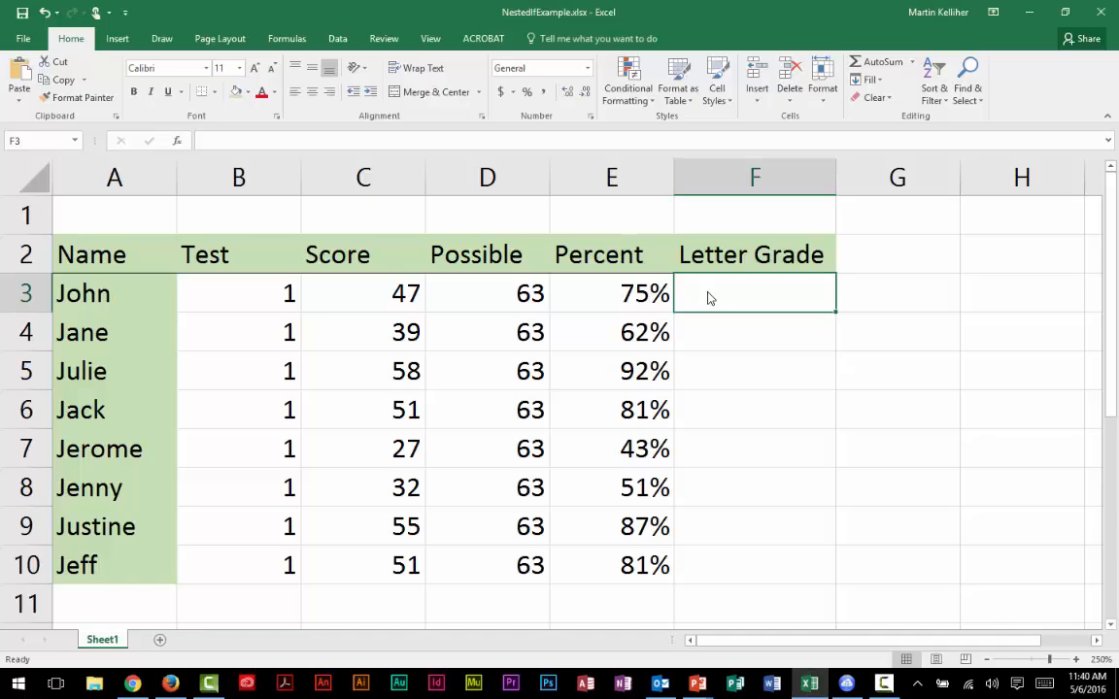
type("=")
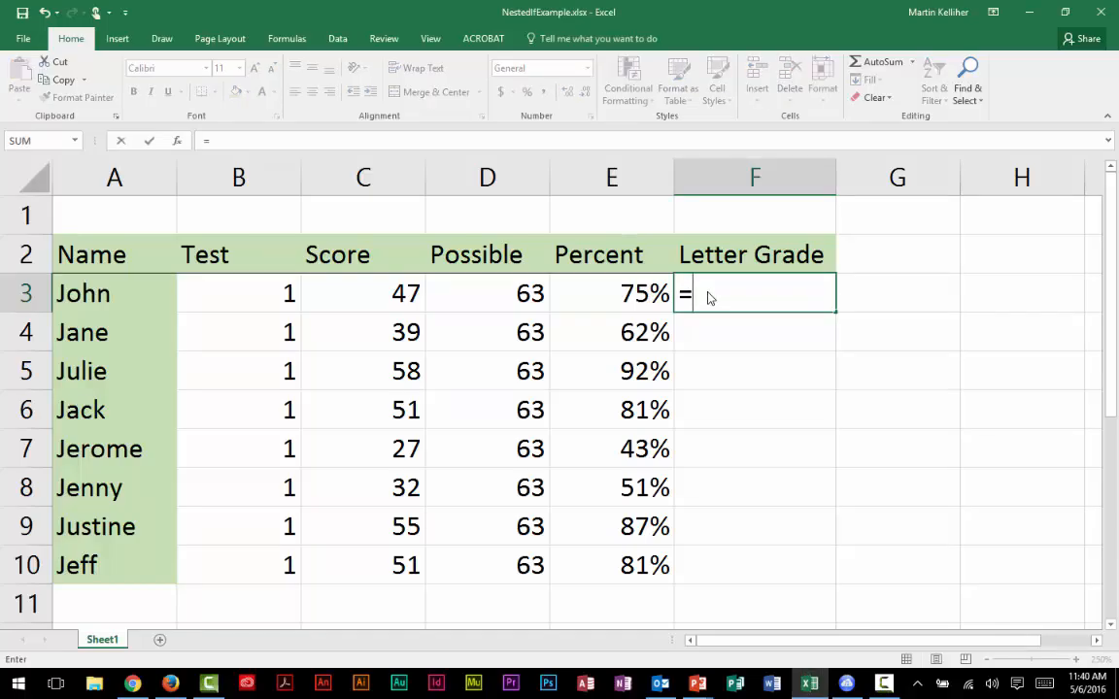
type("IF")
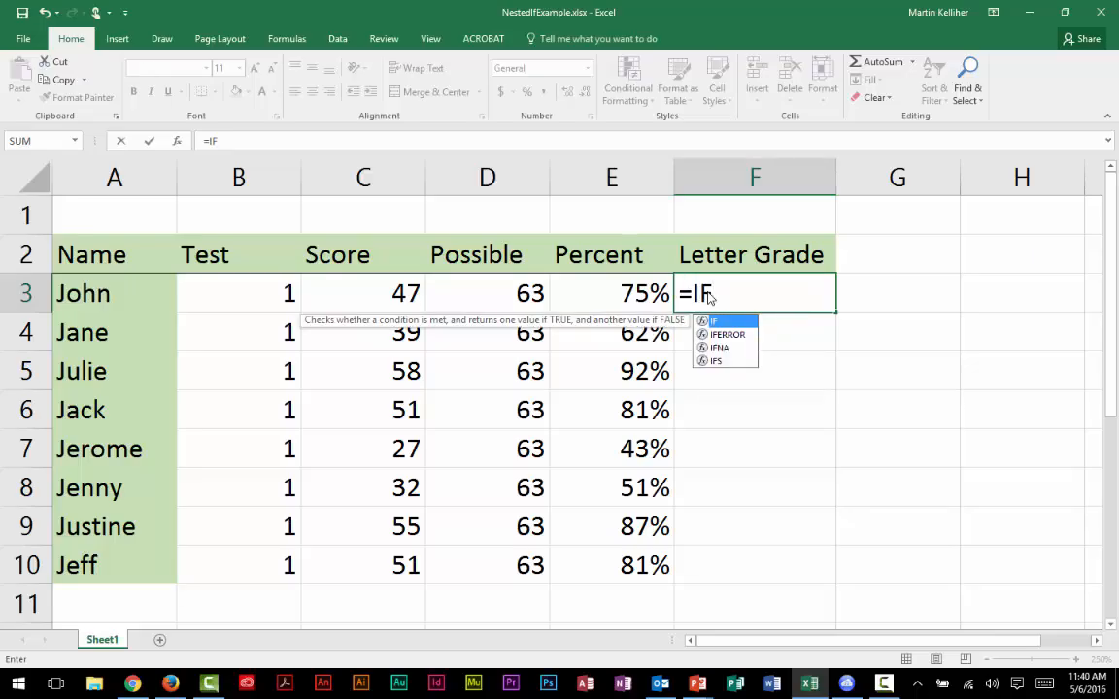
type("(")
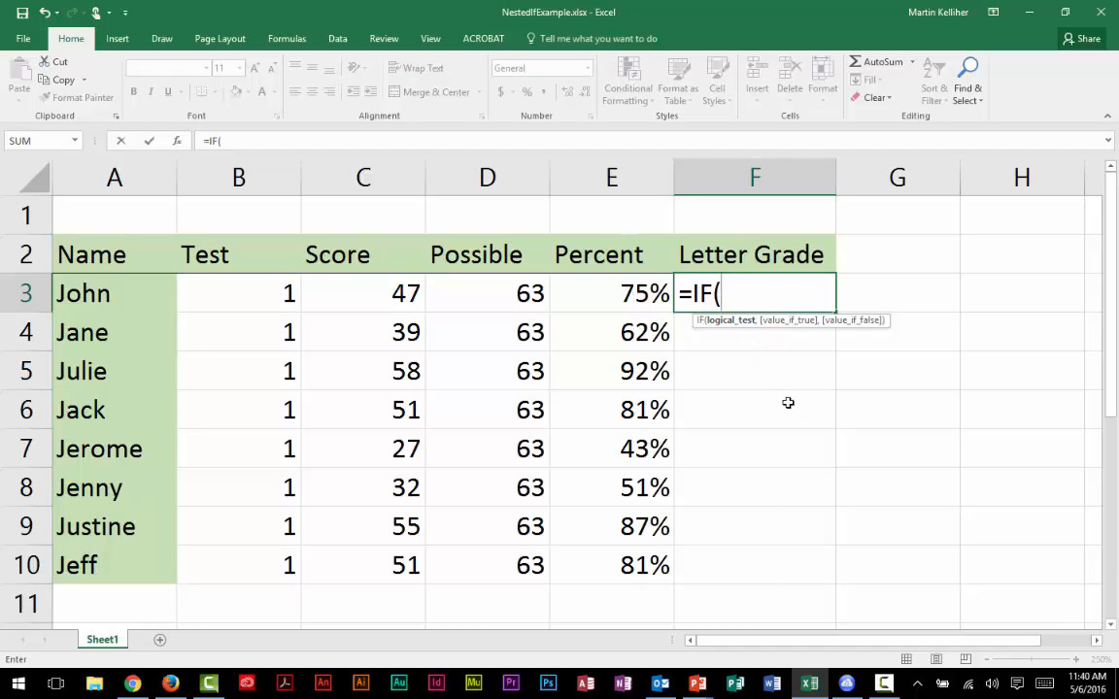
type("E3")
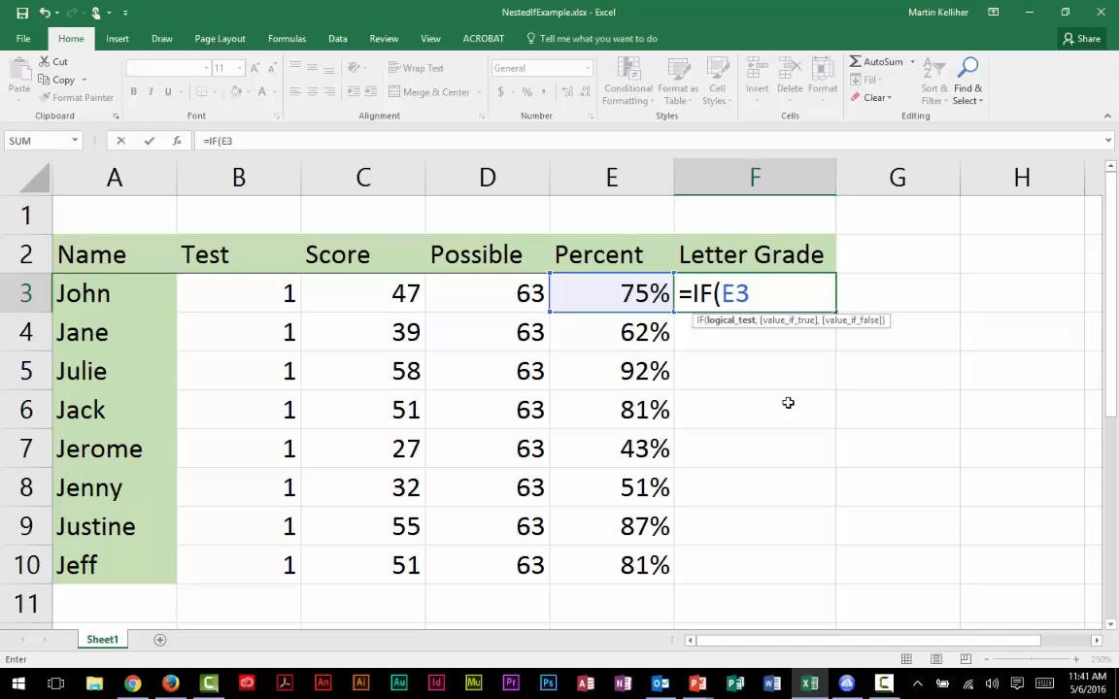
type(">.895")
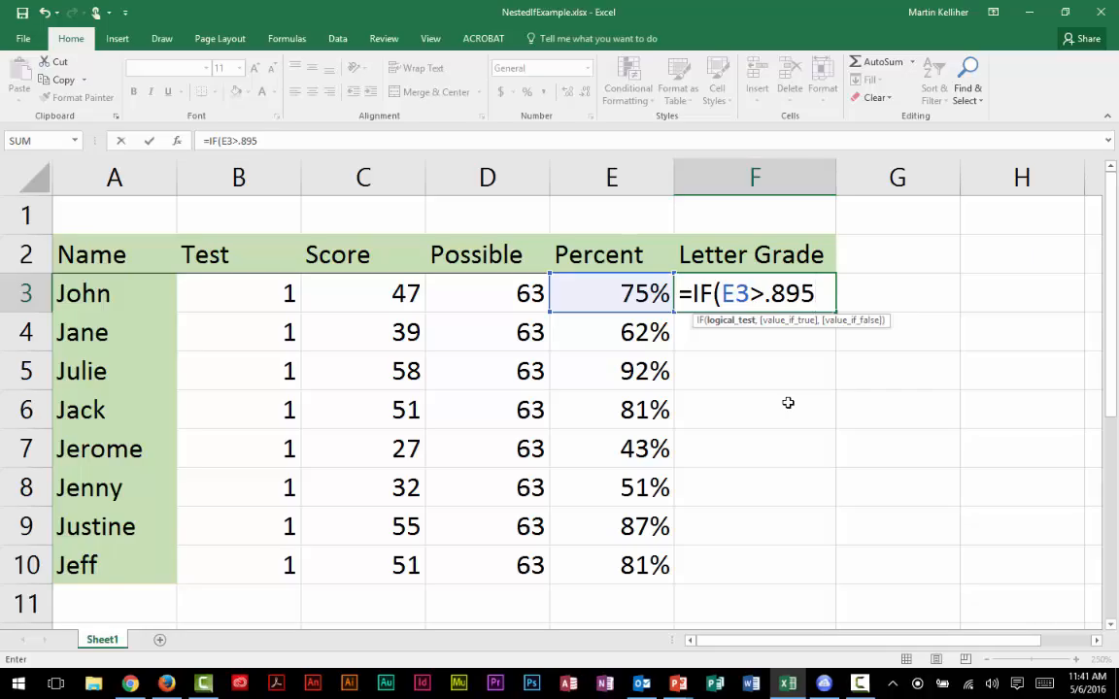
type(",")
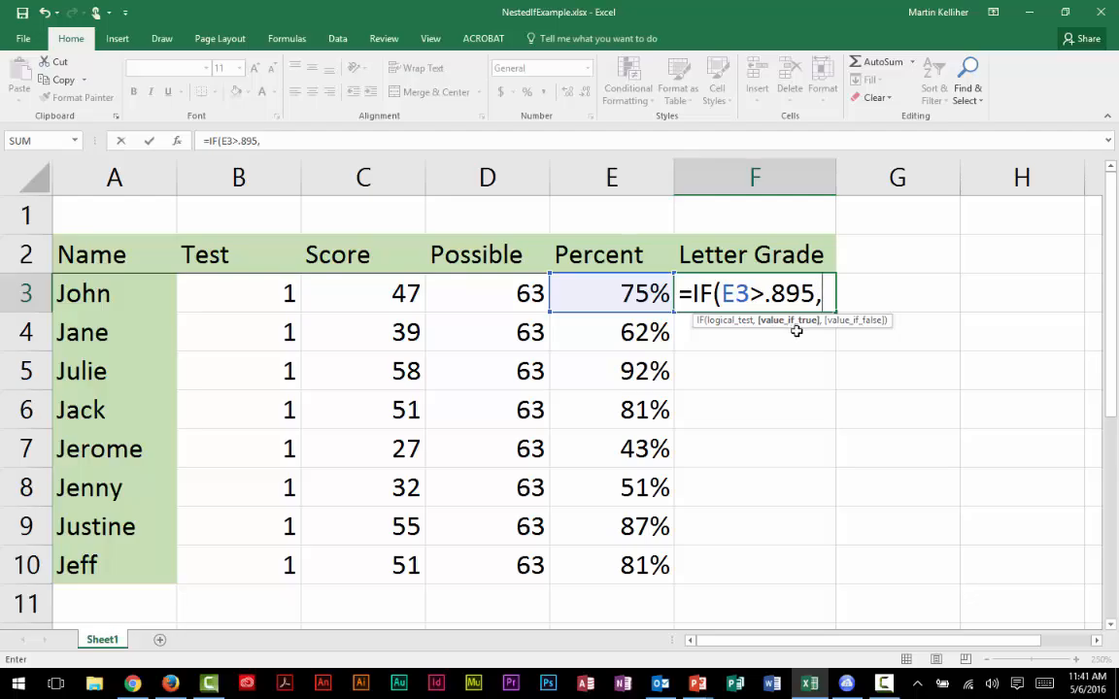
Step: Complete the IF formula in F3 so it returns "A" when true and "B" when false
type("\"A\",")
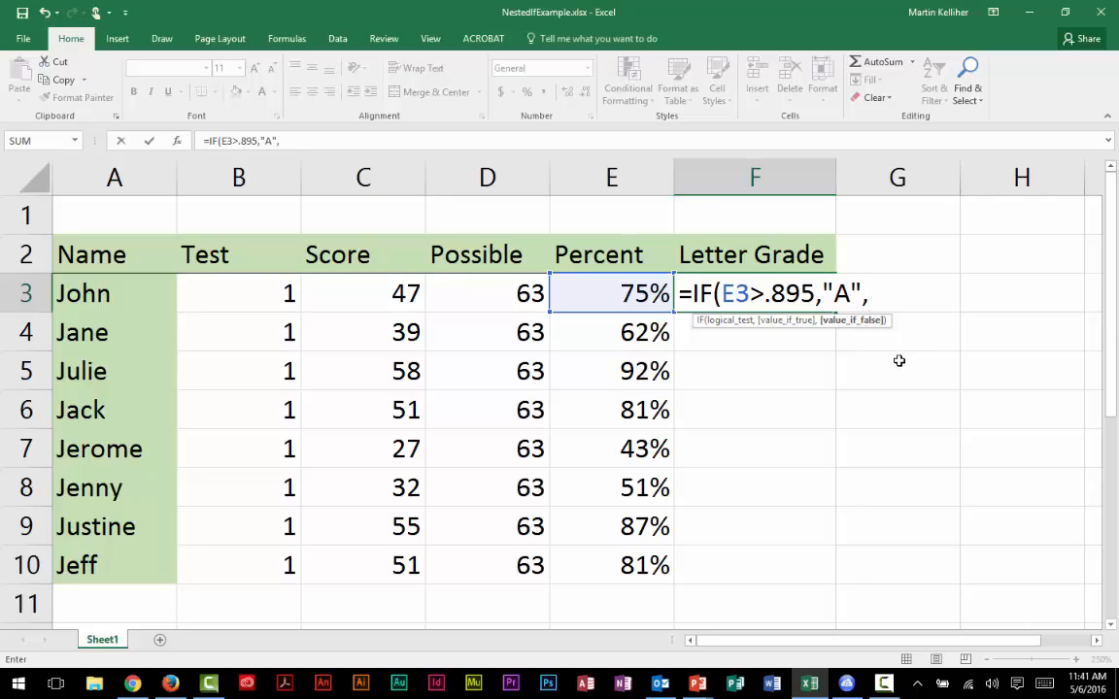
type("\"B\"")
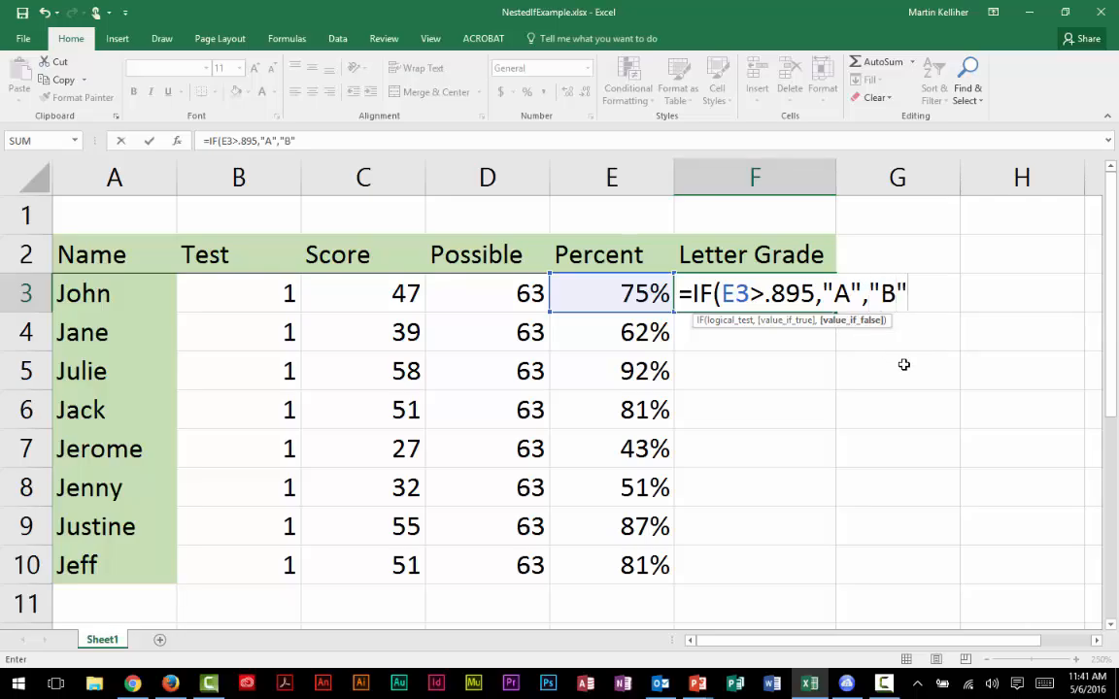
type(")")
key("Return")
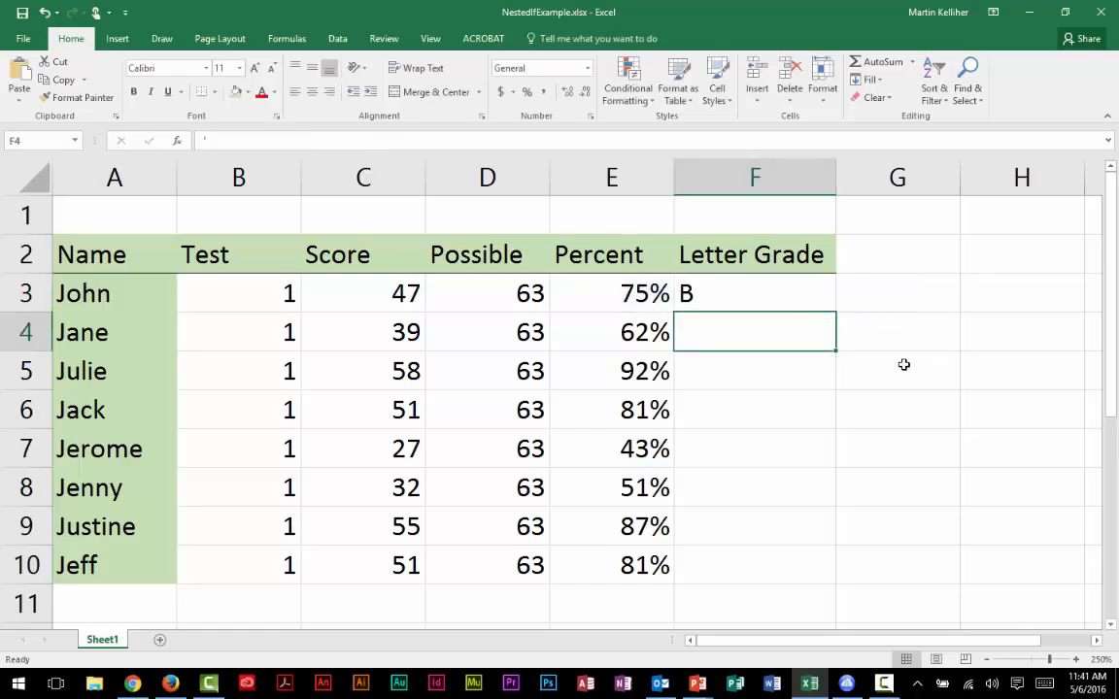
Step: Center the contents of the Letter Grade column F horizontally
left_click(731, 294)
left_click(773, 178)
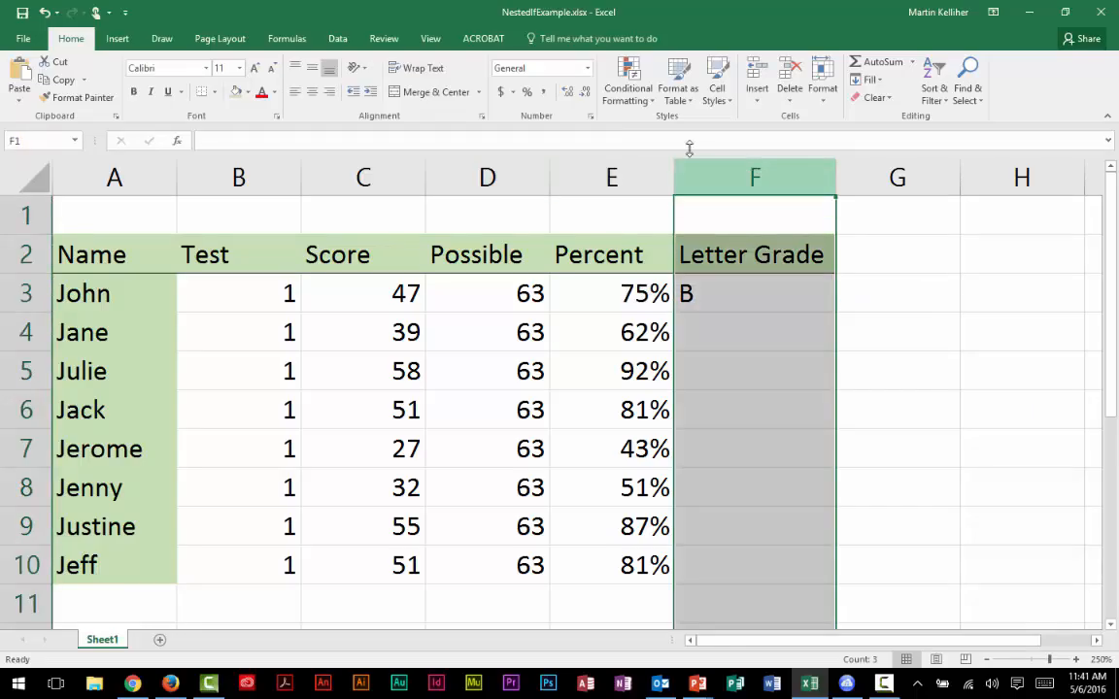
left_click(312, 92)
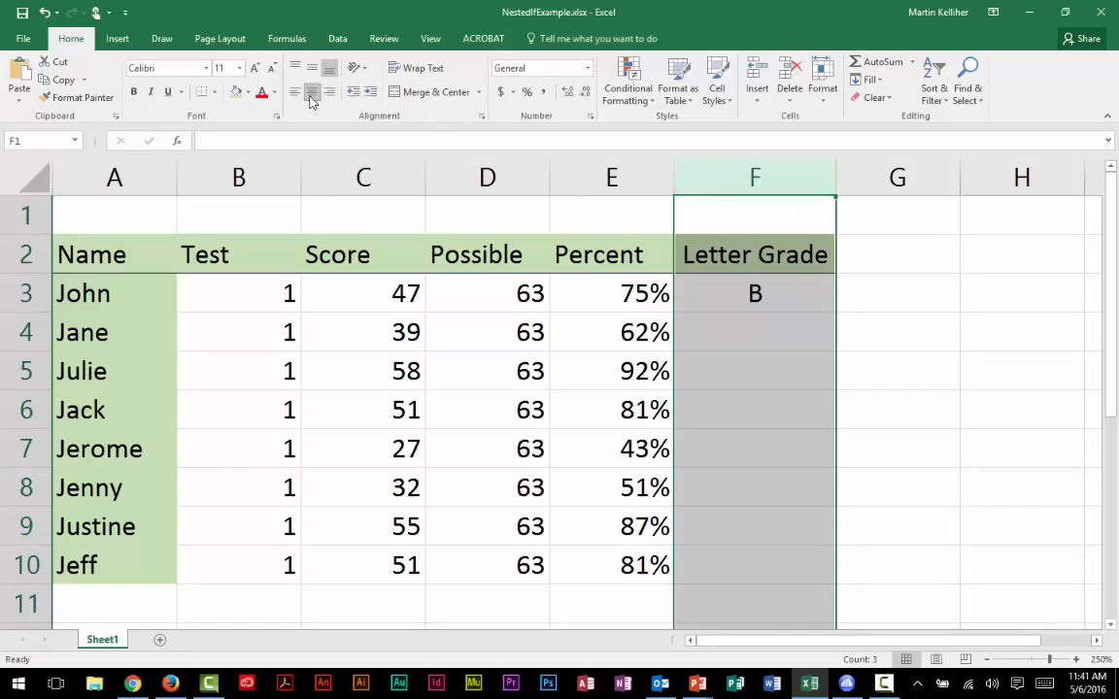
left_click(948, 252)
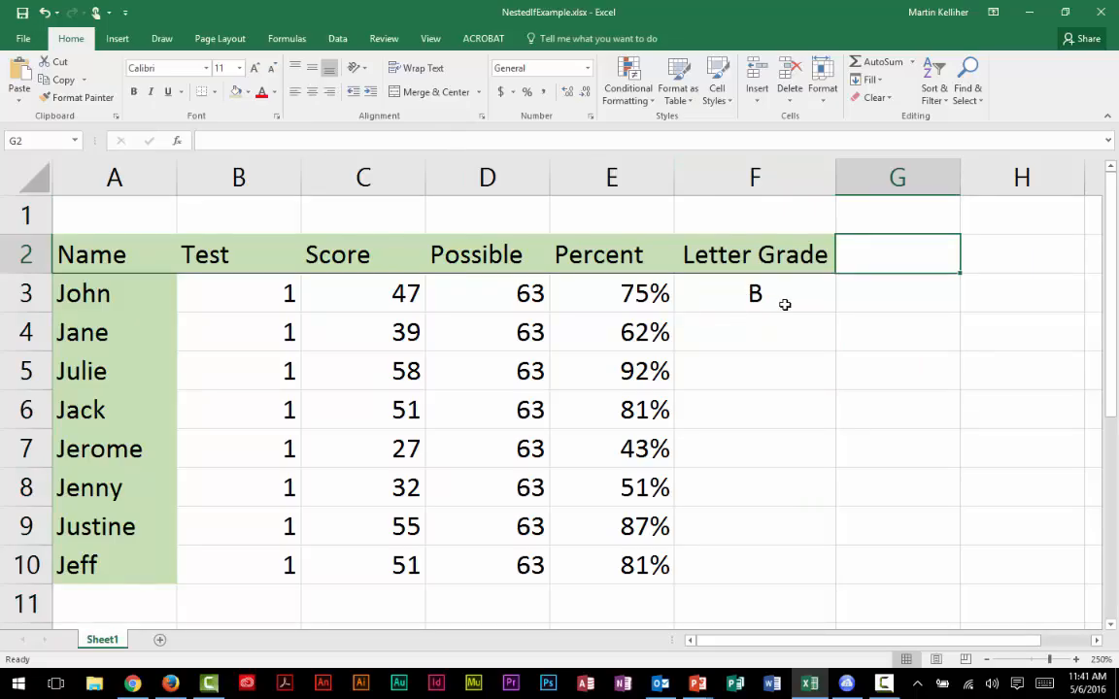
Step: Examine the grade formula in F3 and the individual percentages in column E down to row 10
left_click(762, 291)
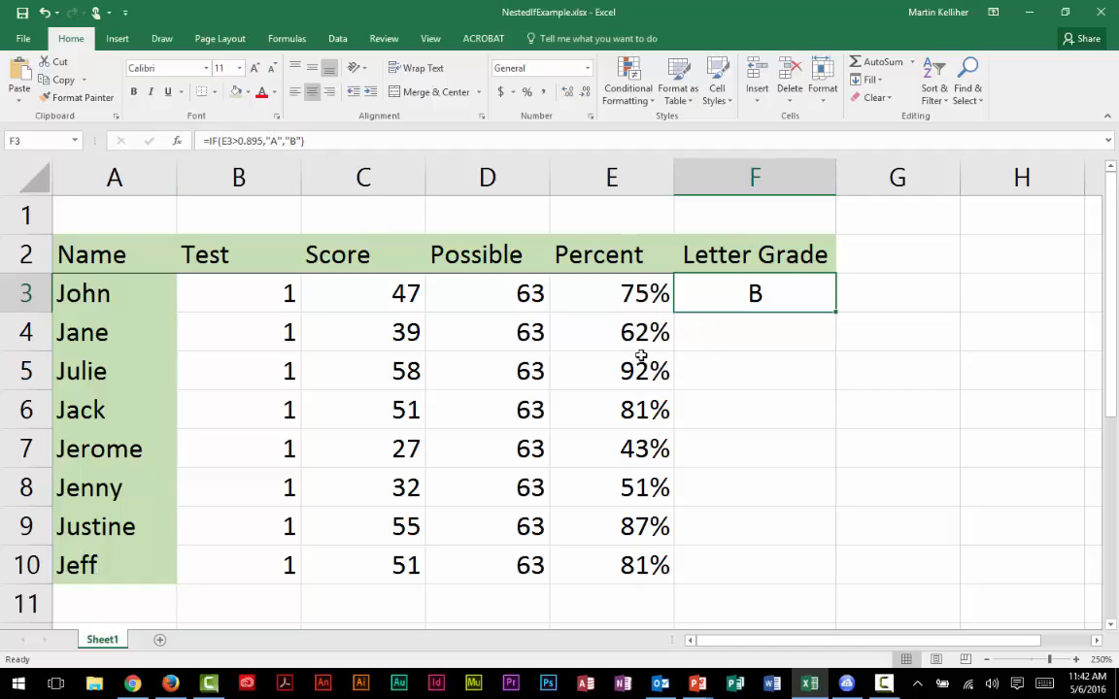
left_click(577, 322)
key("Down")
key("Down")
key("Down")
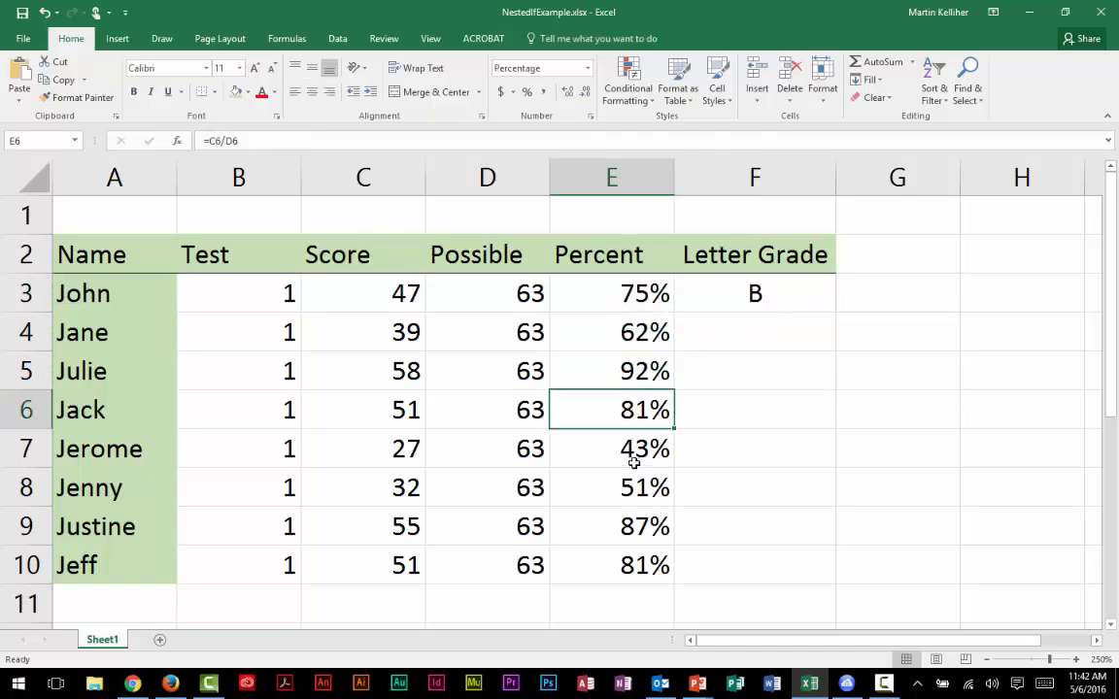
left_click(618, 493)
left_click(624, 528)
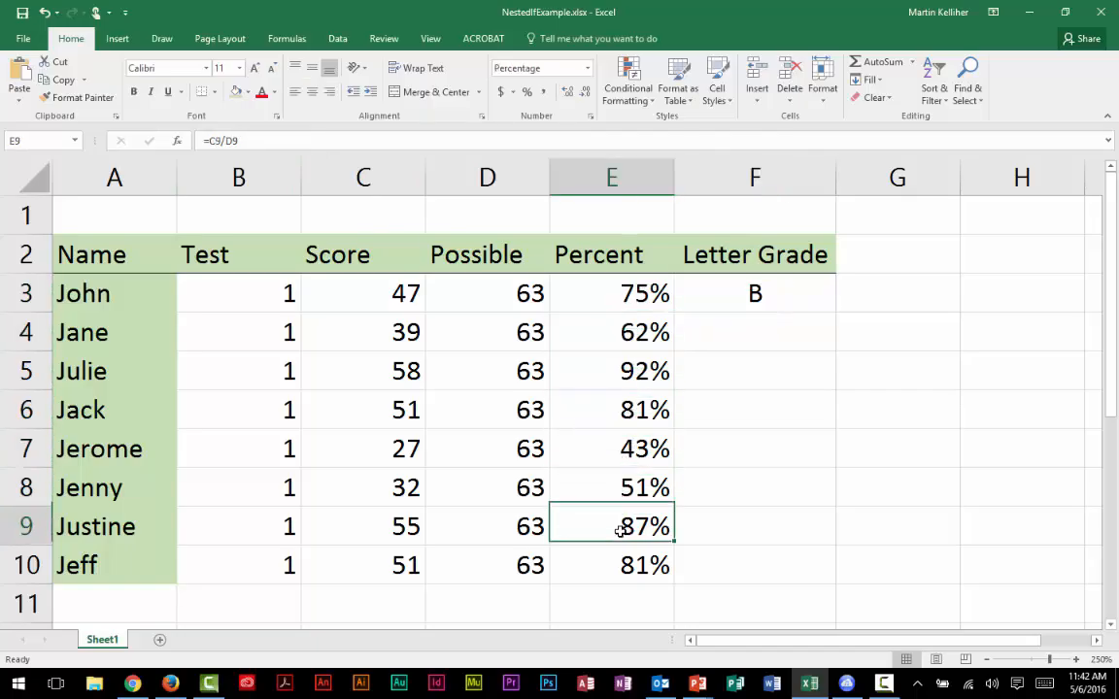
left_click(631, 571)
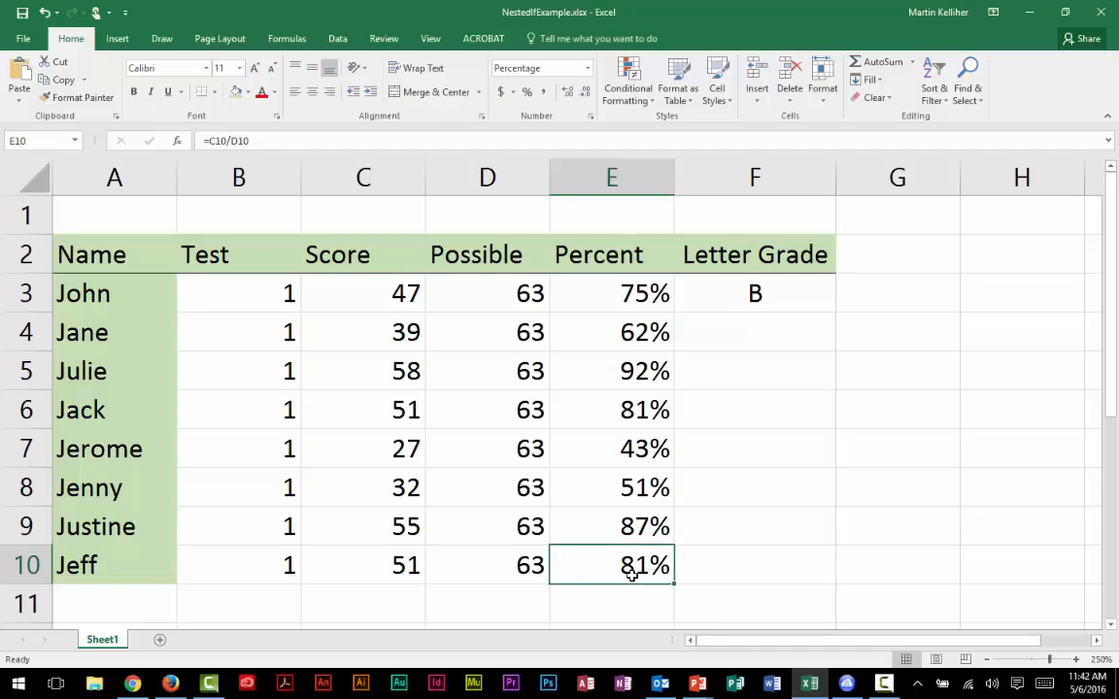
Step: Replace the "B" false value in F3's formula with the opening of a nested IF function
left_click(787, 300)
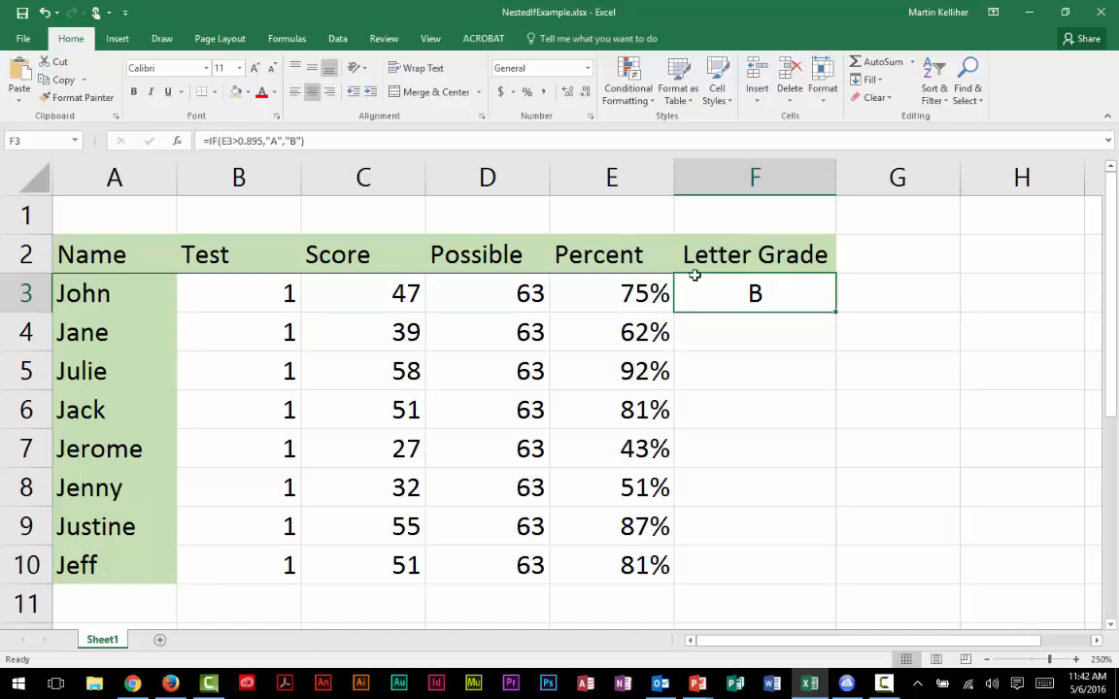
left_click(291, 141)
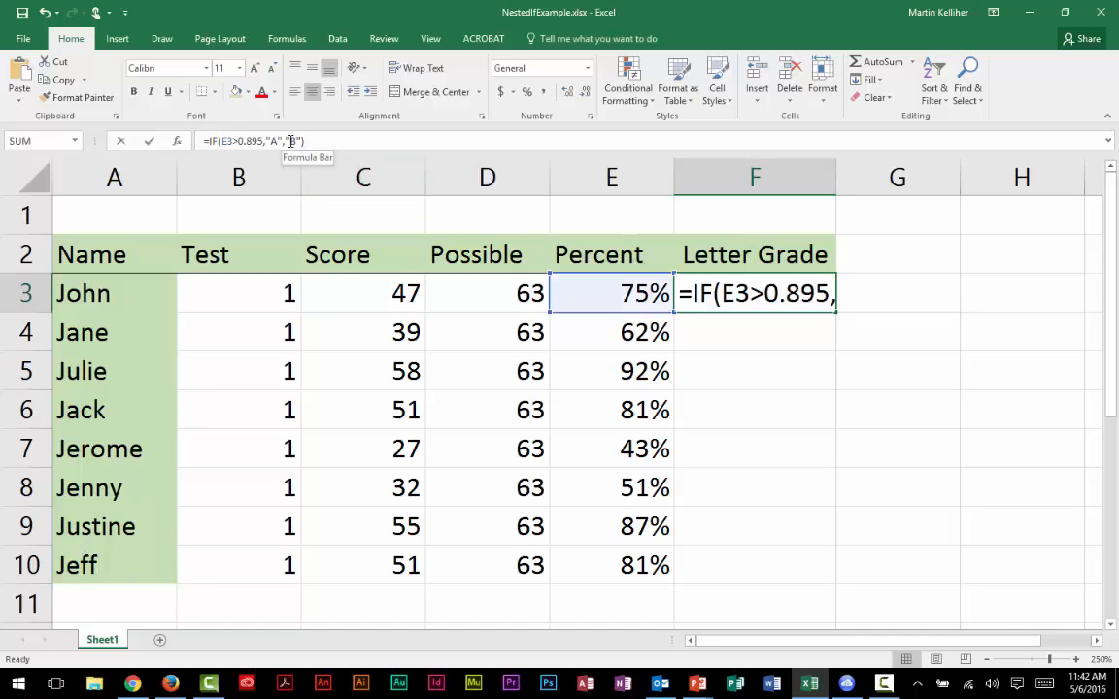
type("B")
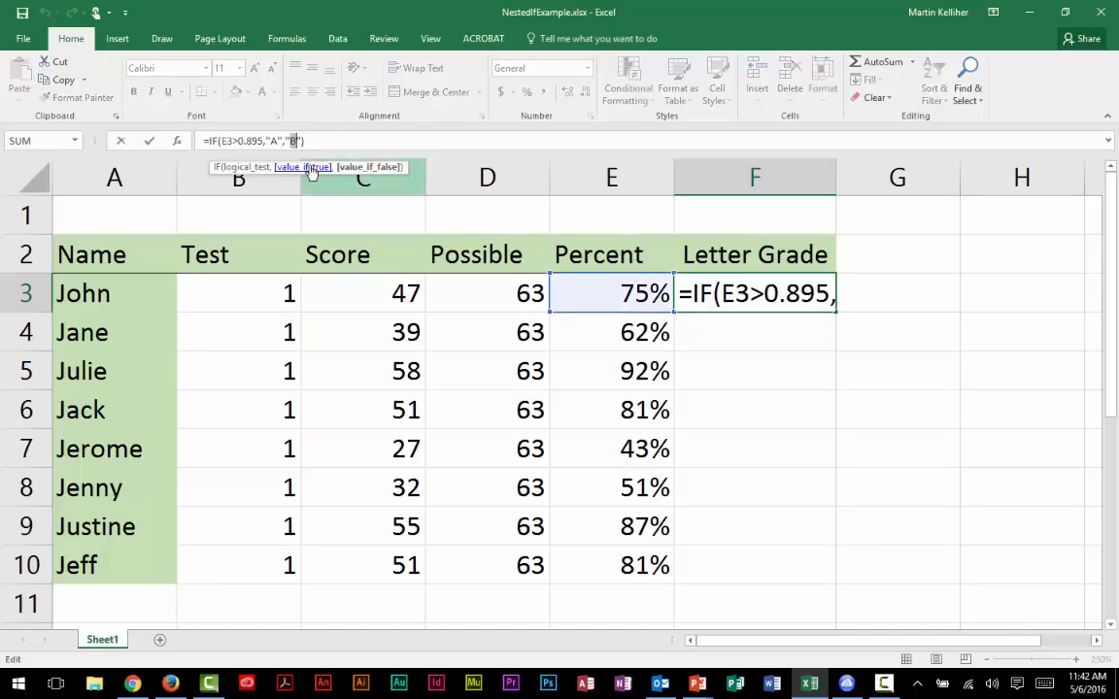
key("BackSpace")
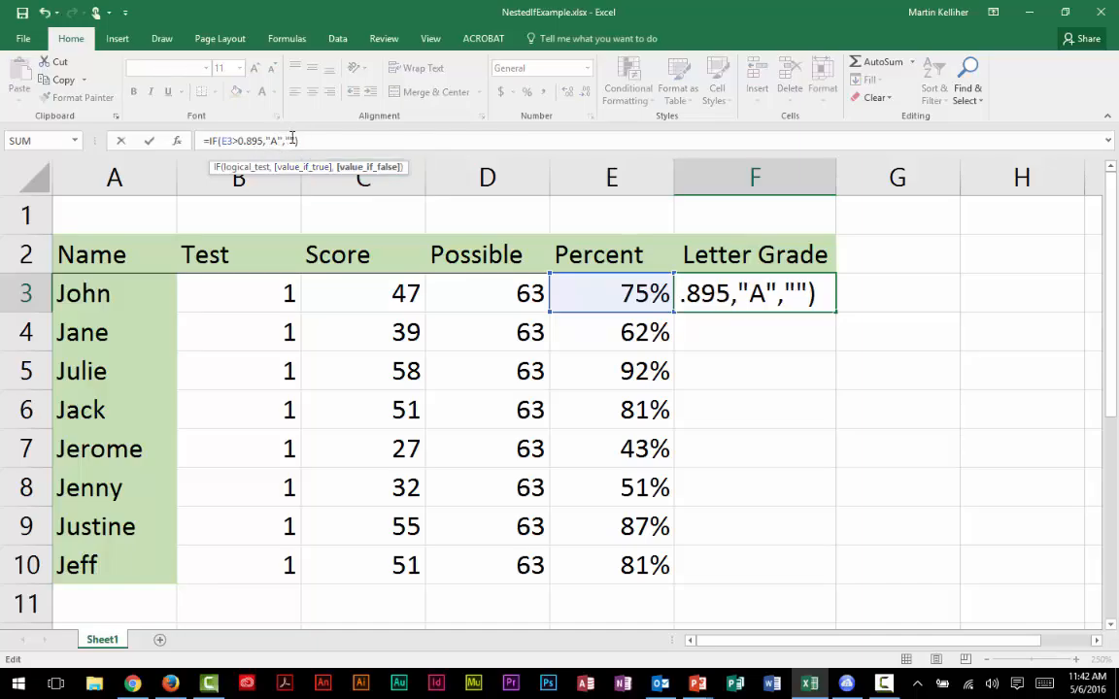
key("BackSpace")
type("IF")
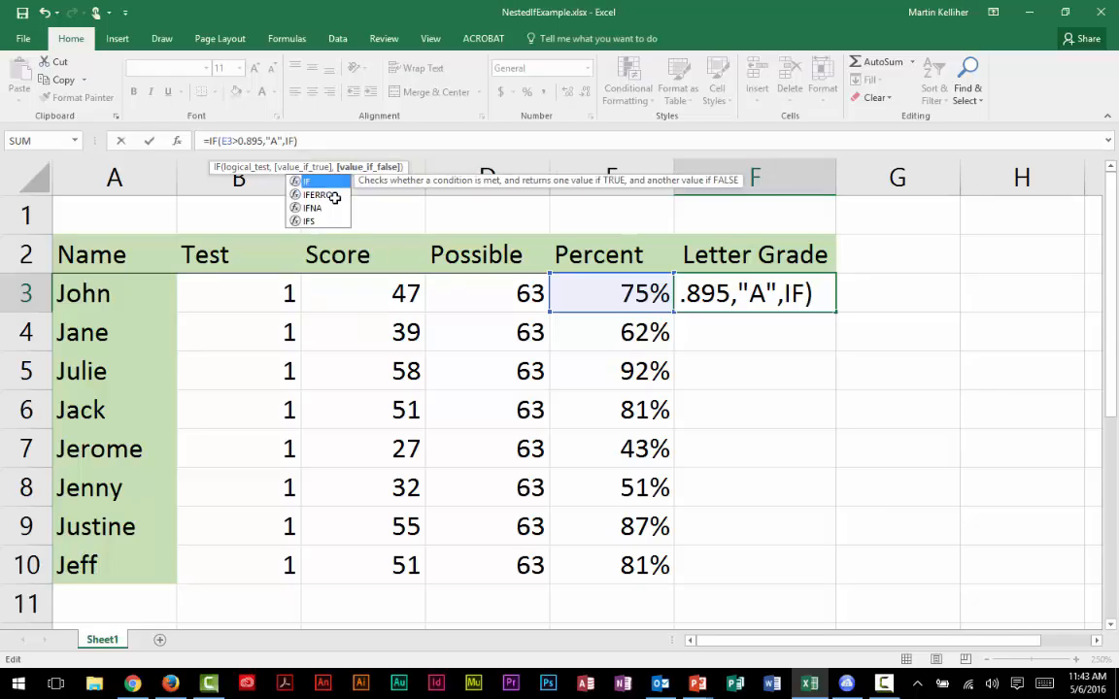
type("(")
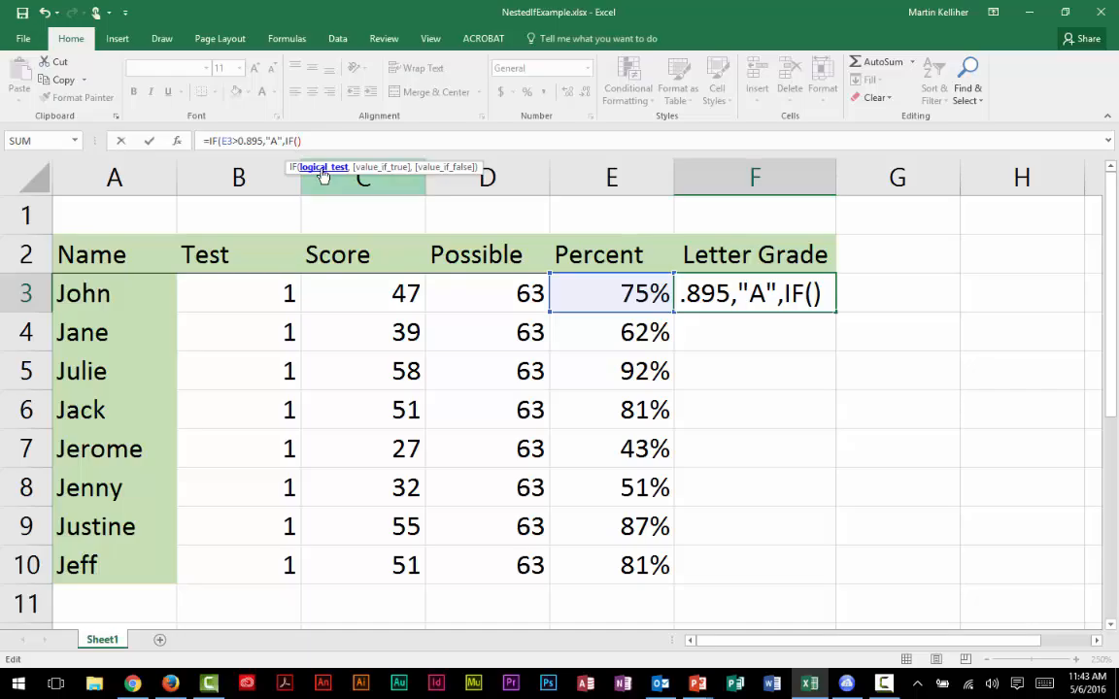
Step: Give the nested IF in F3 the logical test E3>.795 and the true value "B"
type("E#")
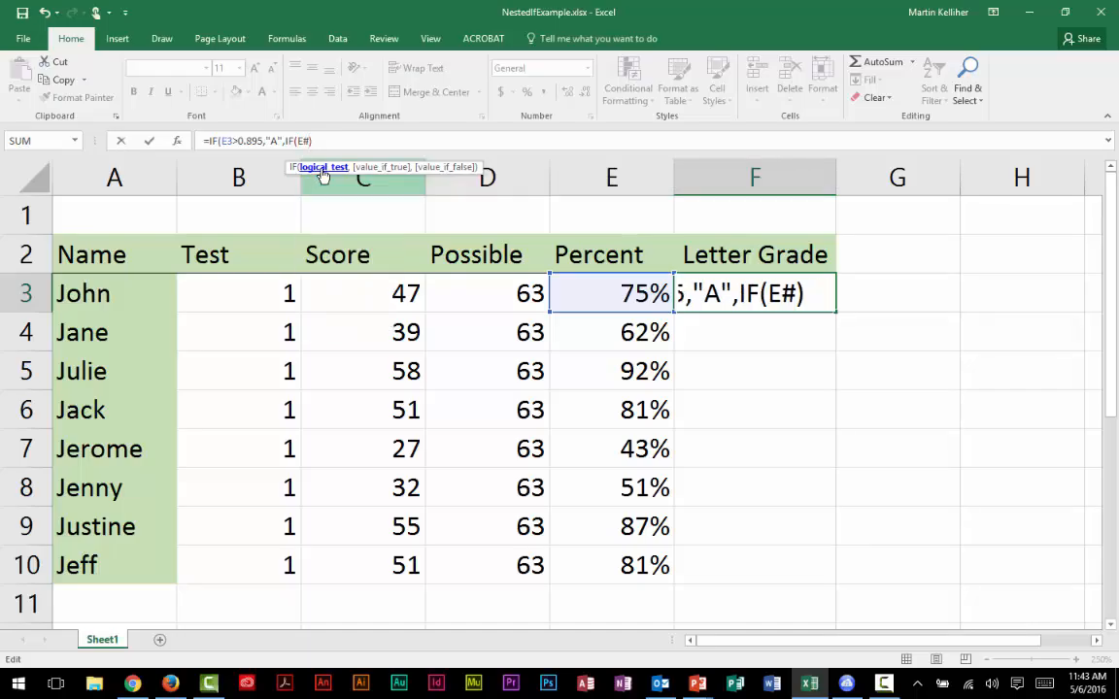
key("BackSpace")
type("3")
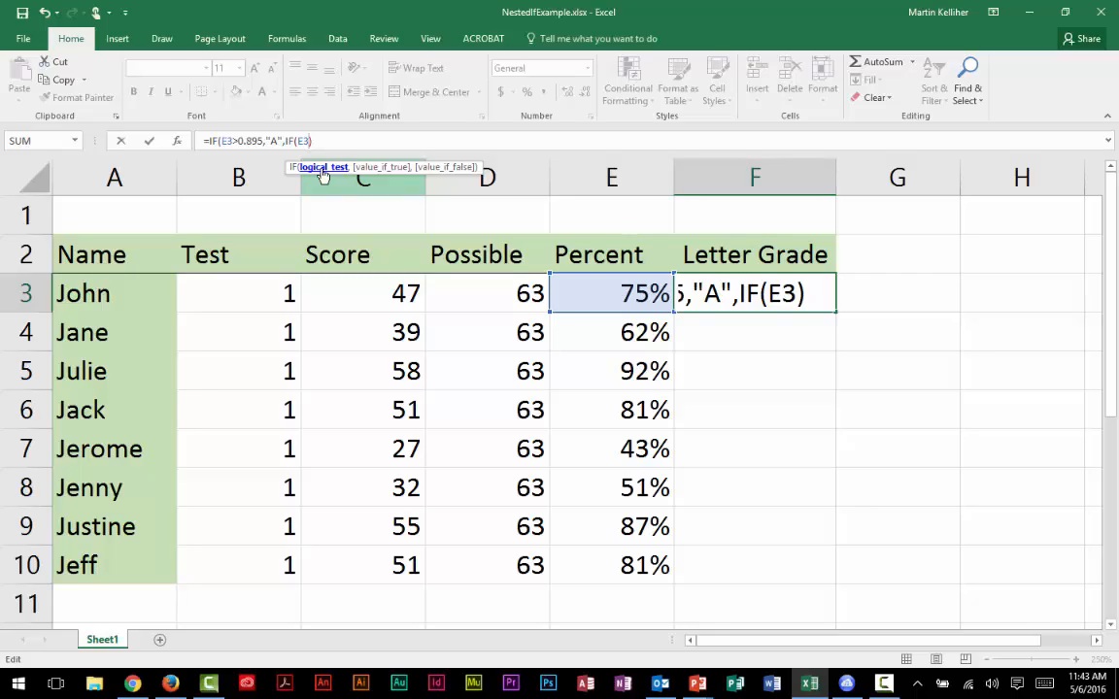
type(">.795")
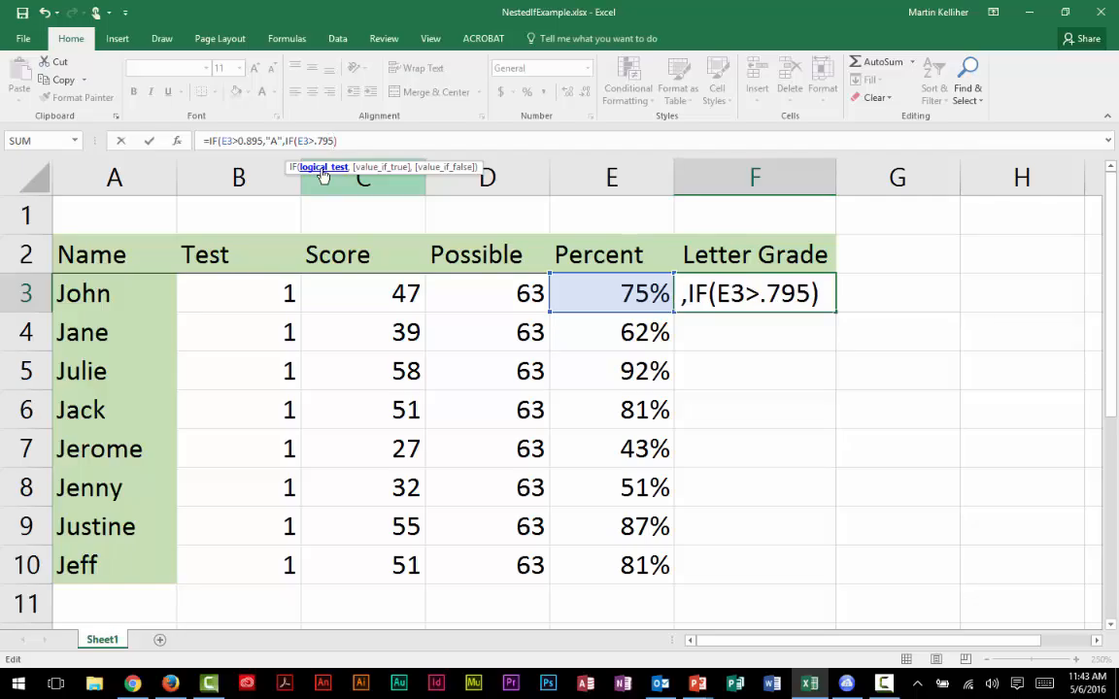
type(",")
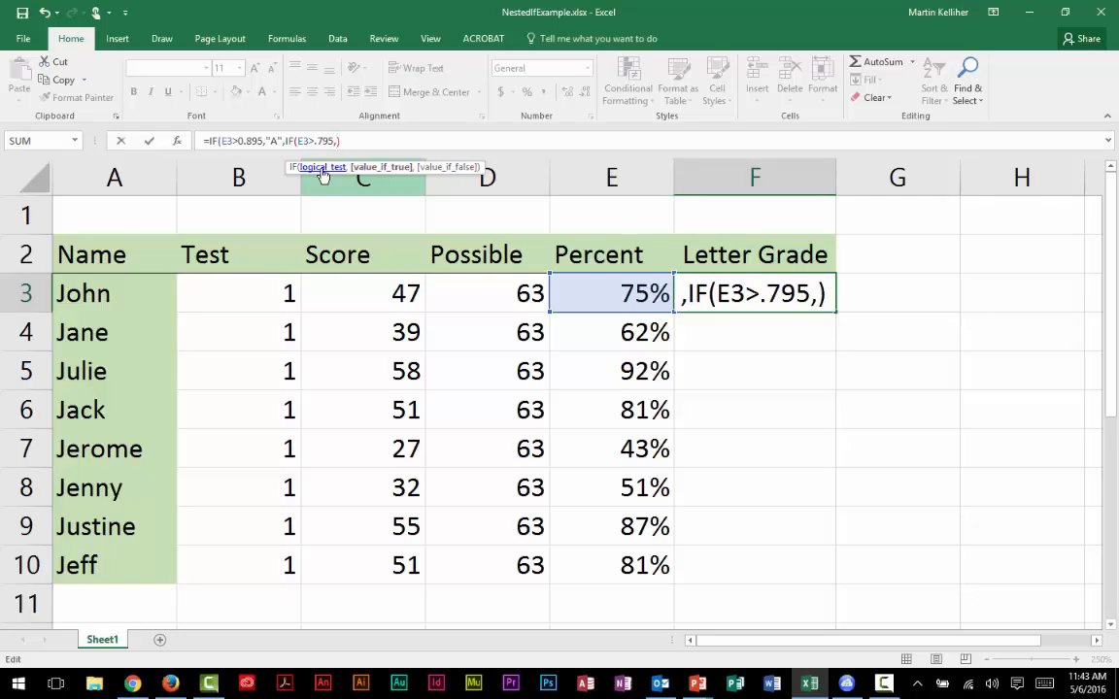
type("\"B\"")
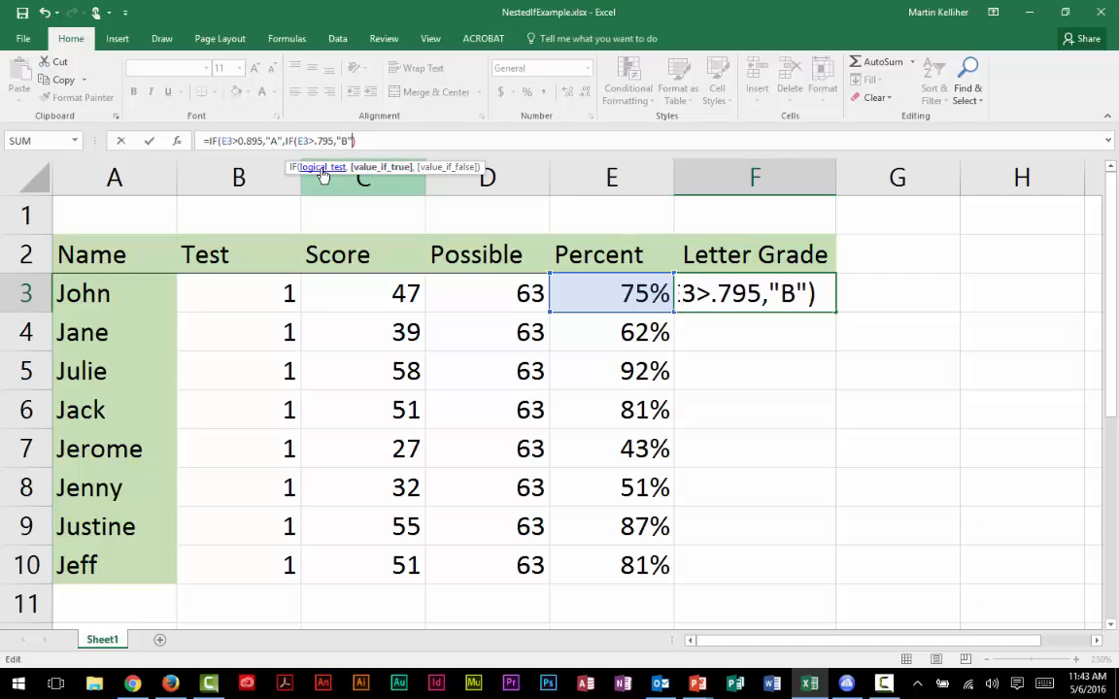
type(",")
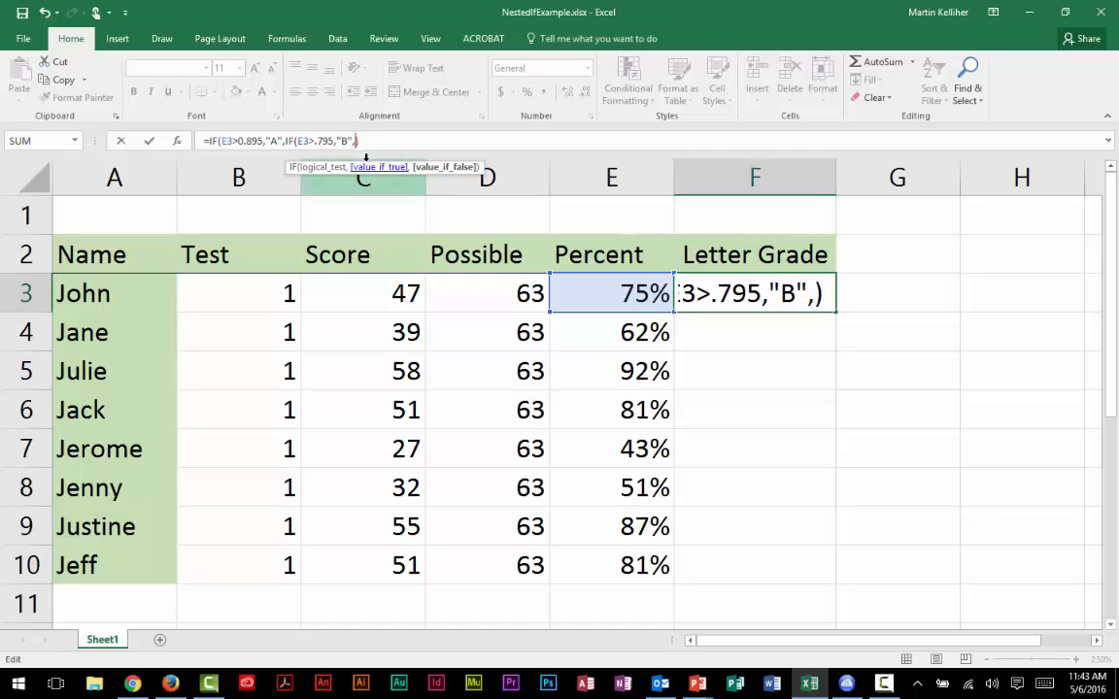
Step: Nest a third IF as the second IF's false value in F3, with the logical test E3>.695 and true value "C"
type("IF")
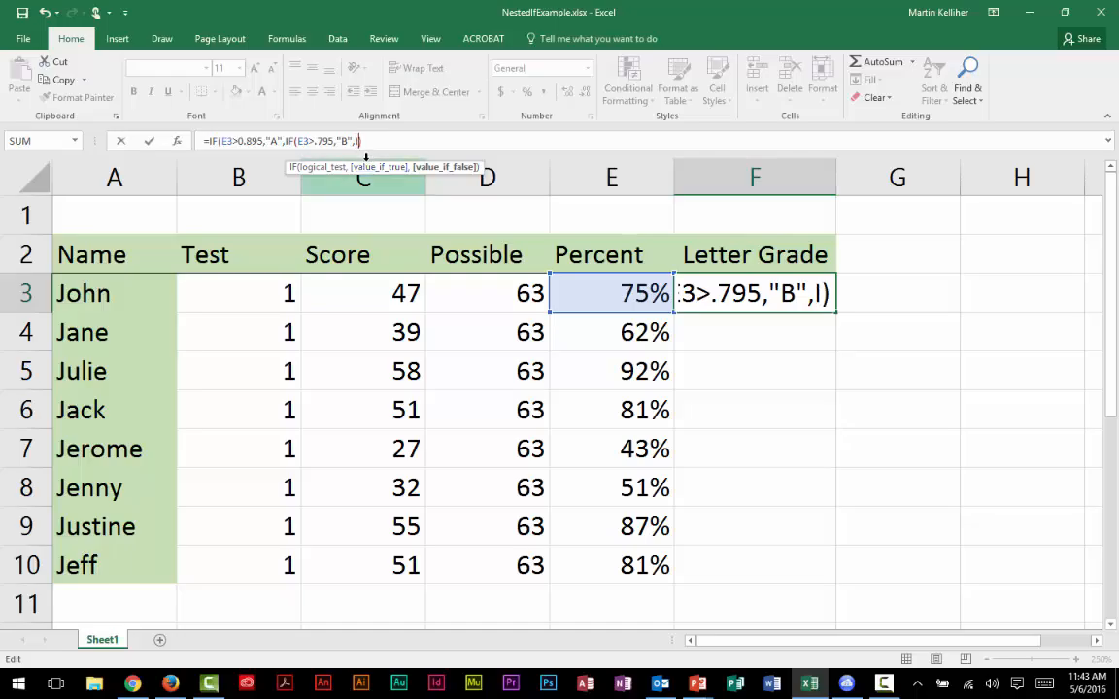
type("()")
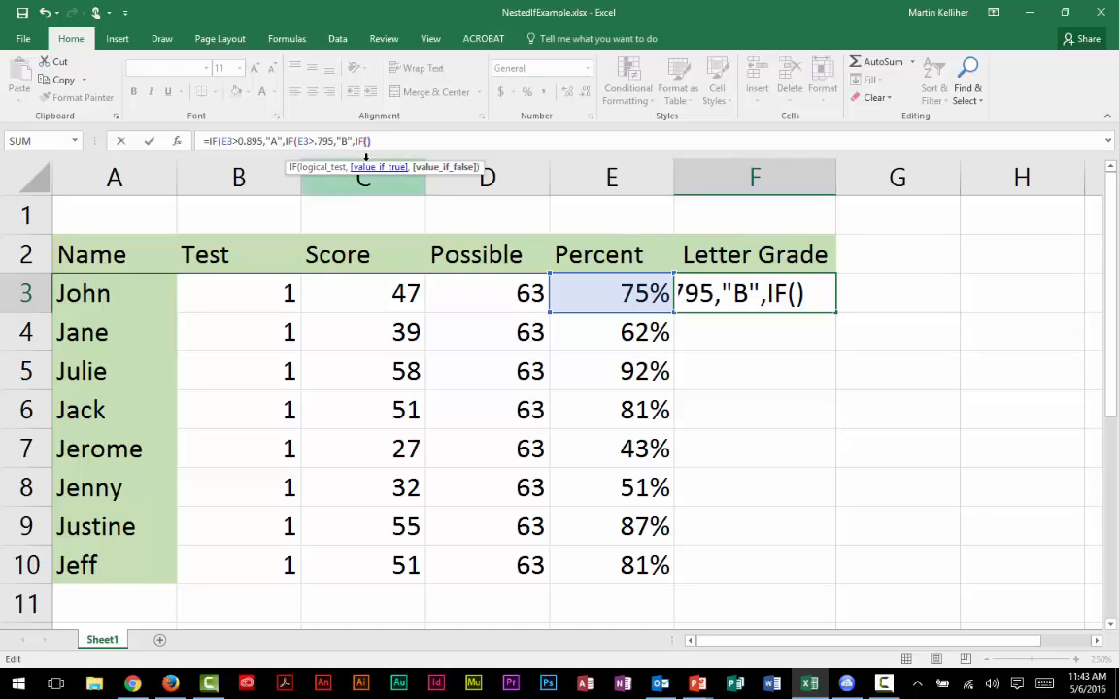
key("Left")
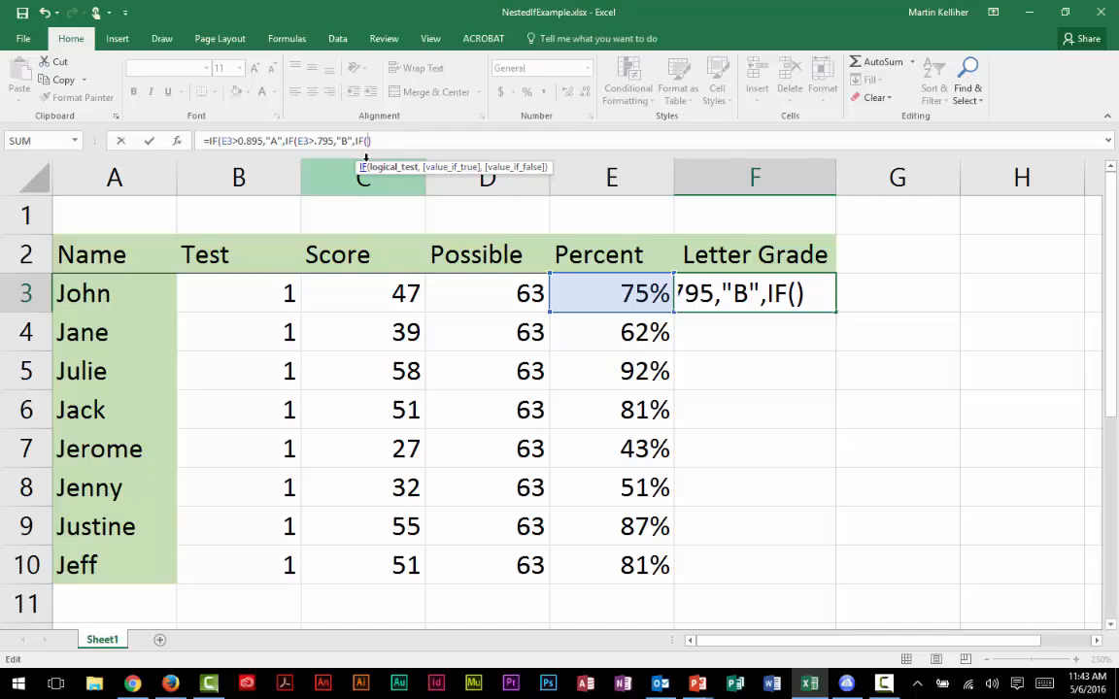
type("E3>")
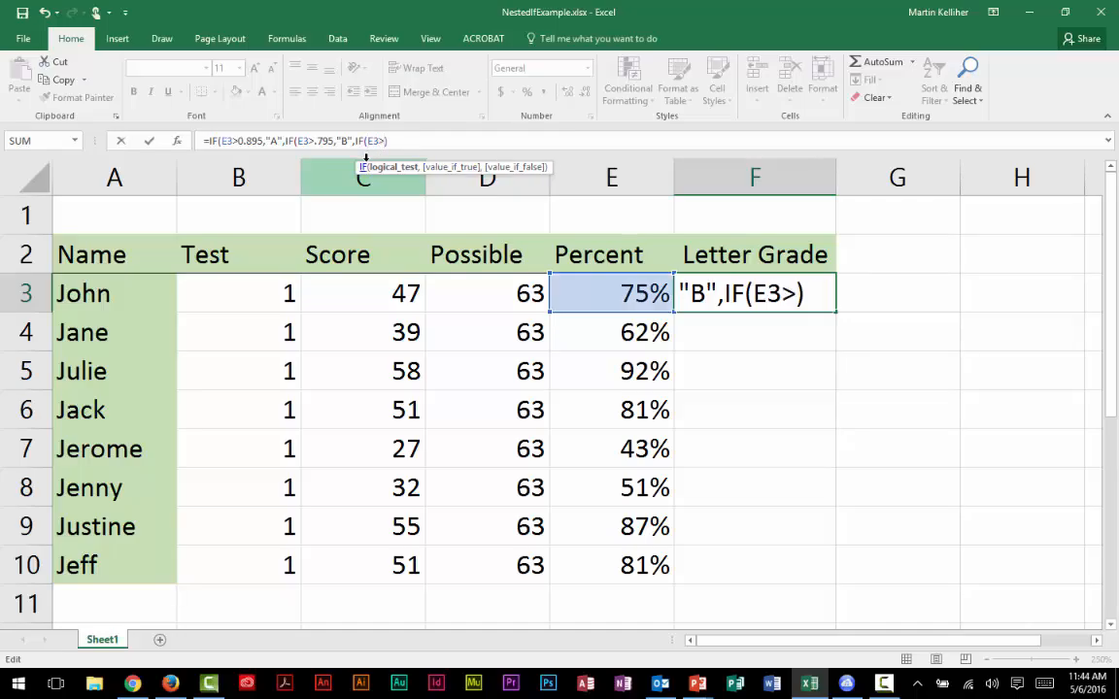
type(".695")
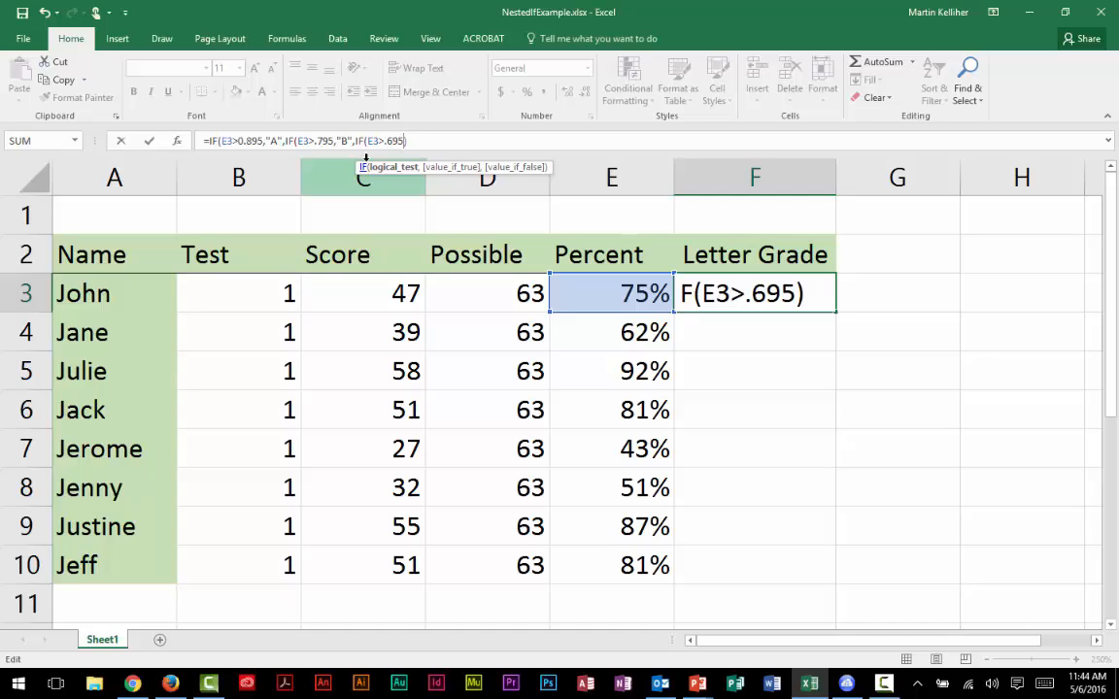
type(",")
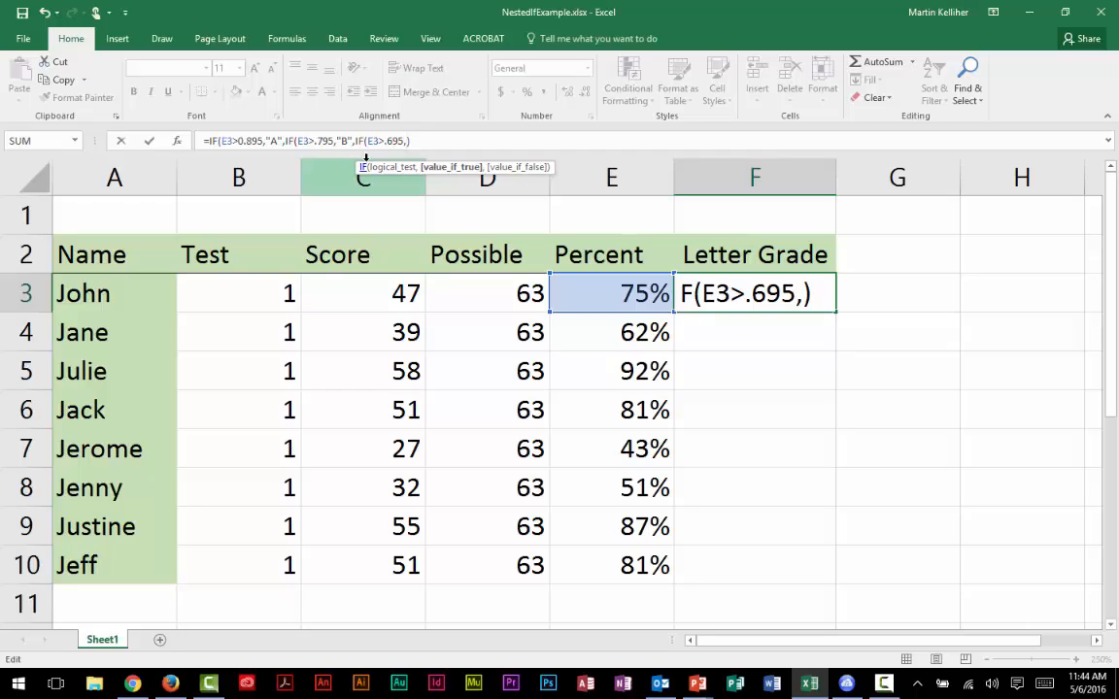
type("\"C\"")
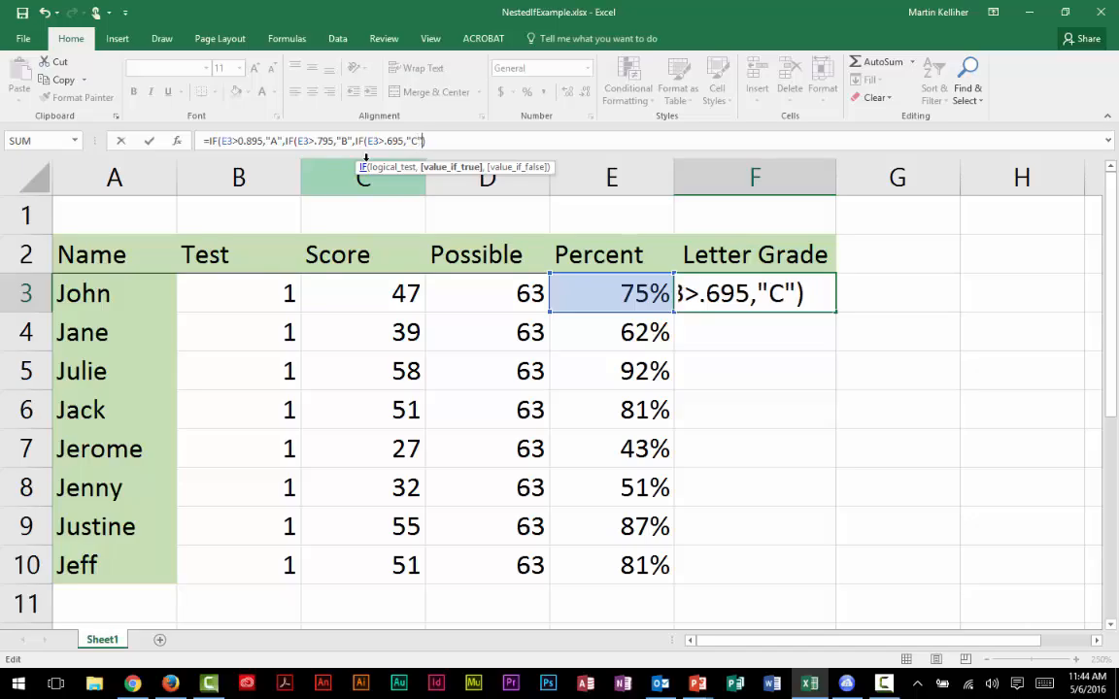
type(",")
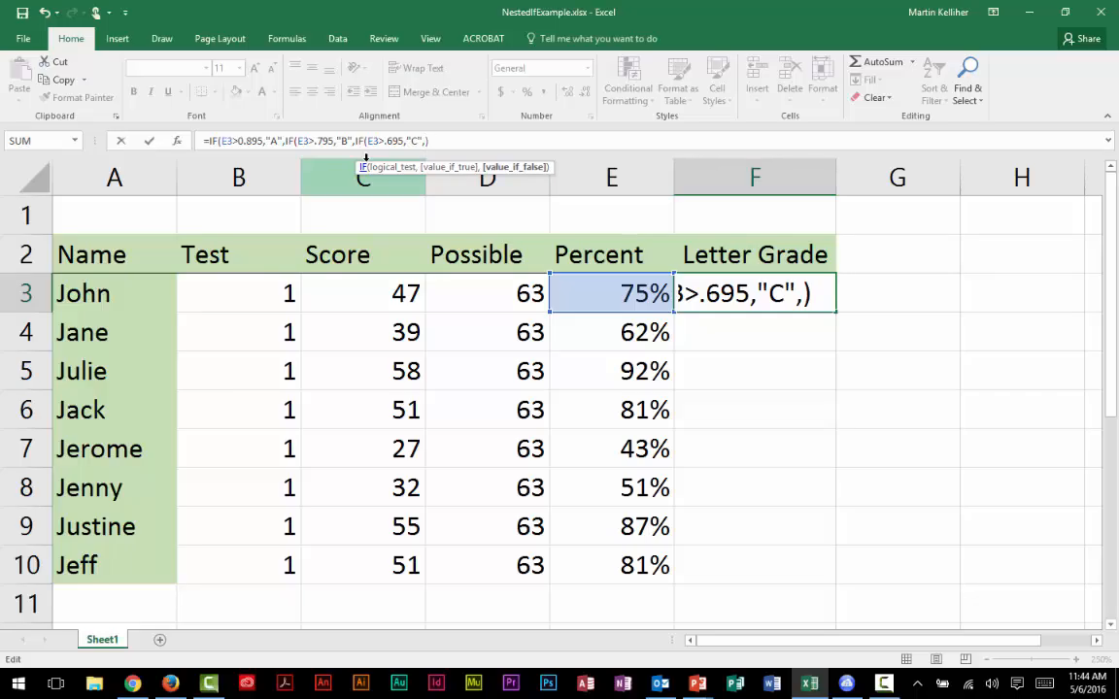
type("IF(")
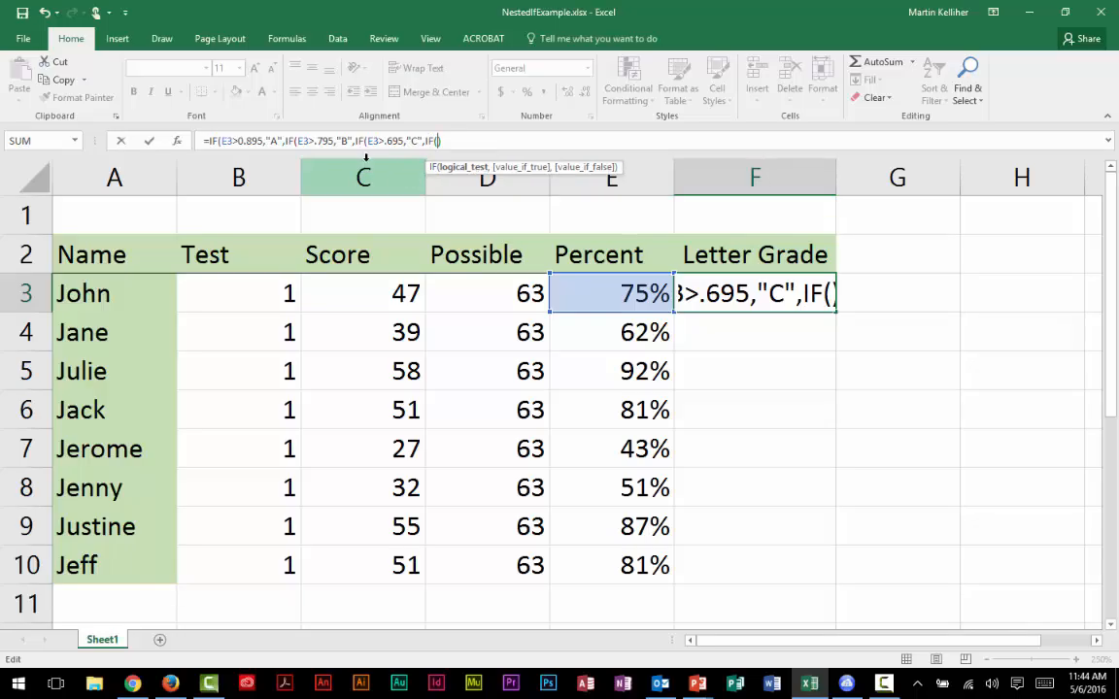
type("E")
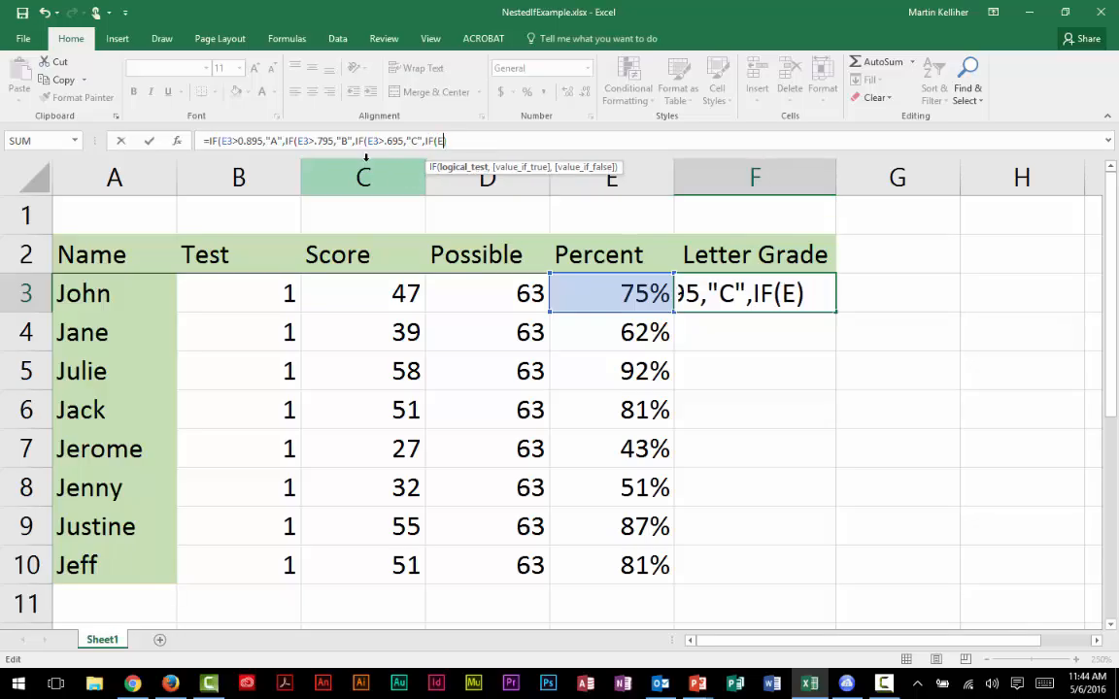
type("3")
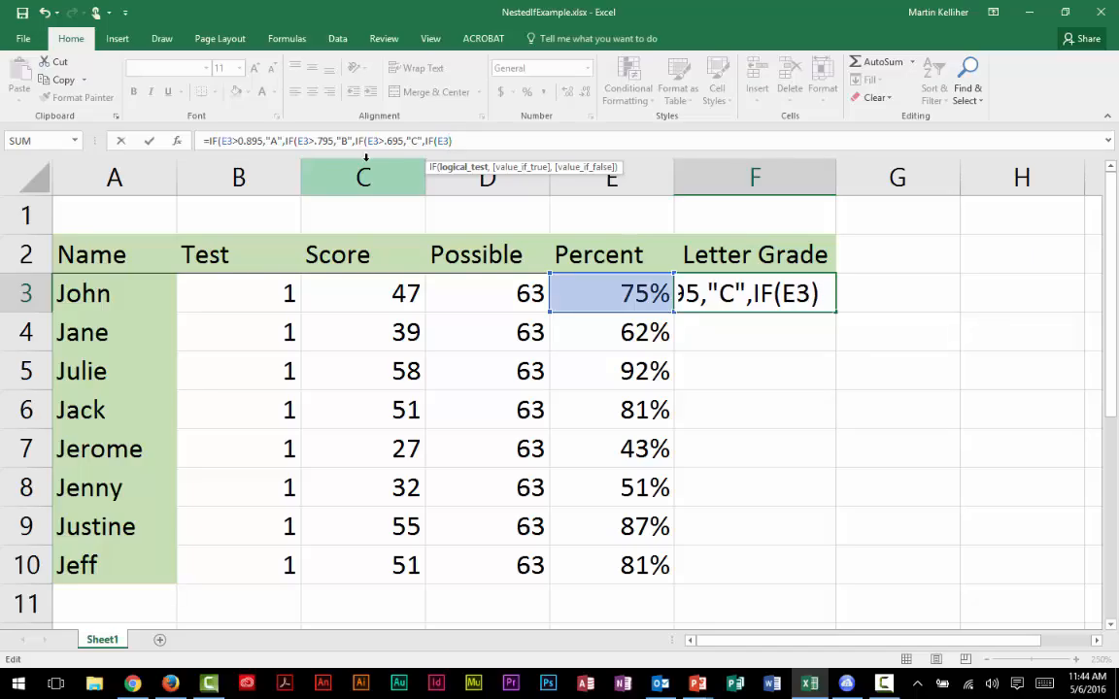
type(">.595")
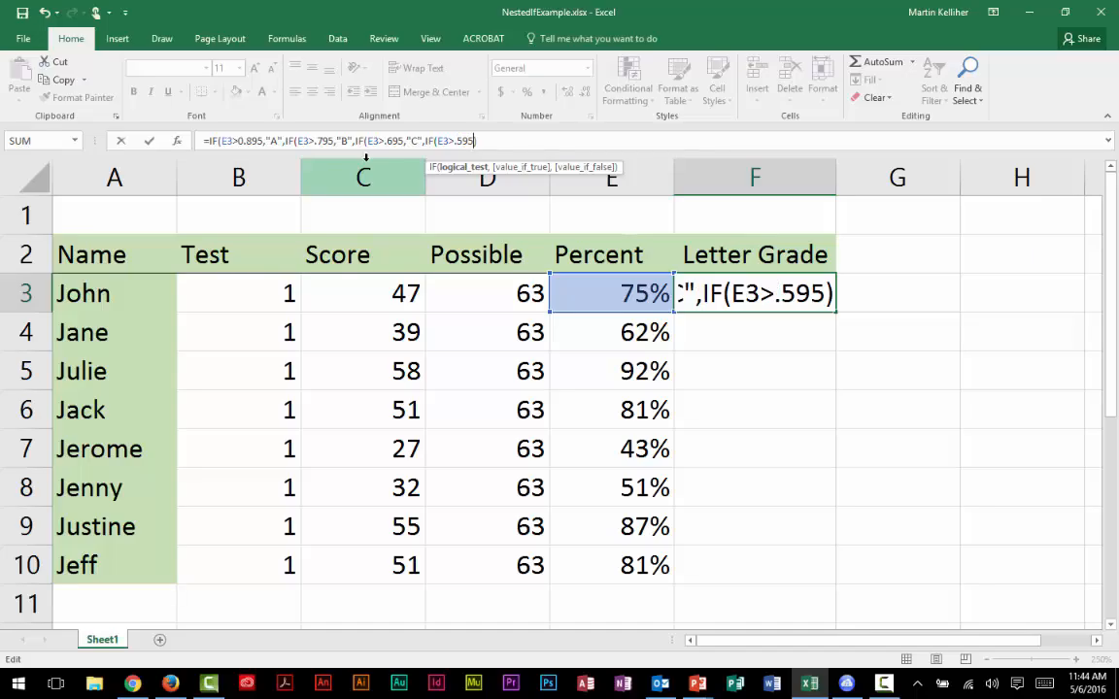
type(",")
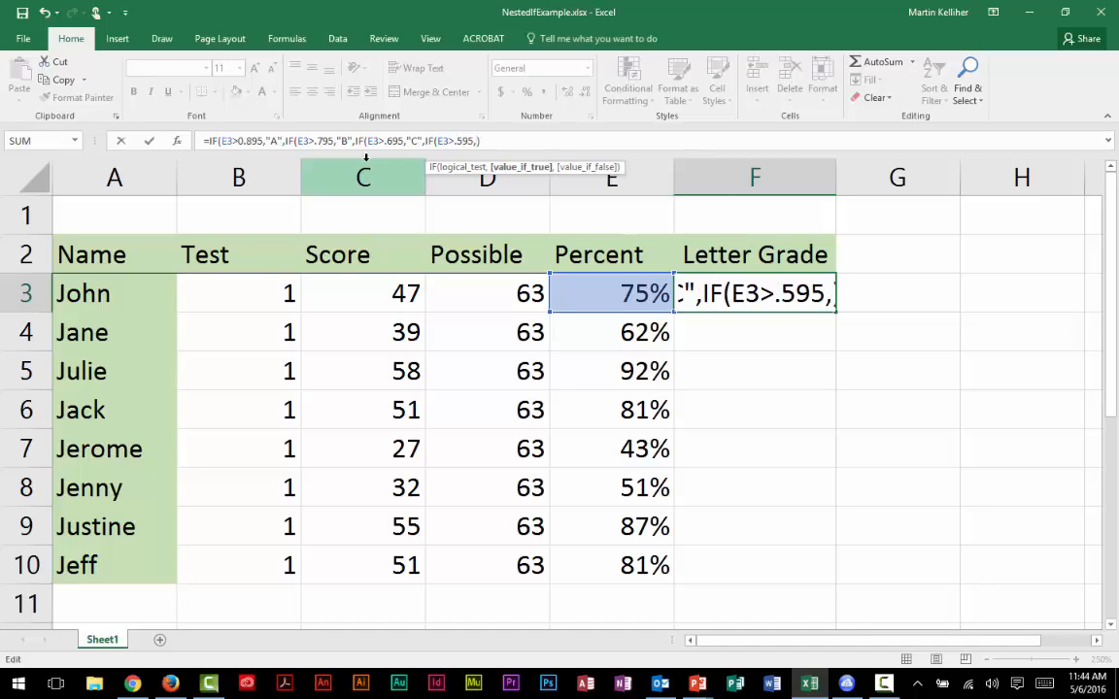
type("\"D\"")
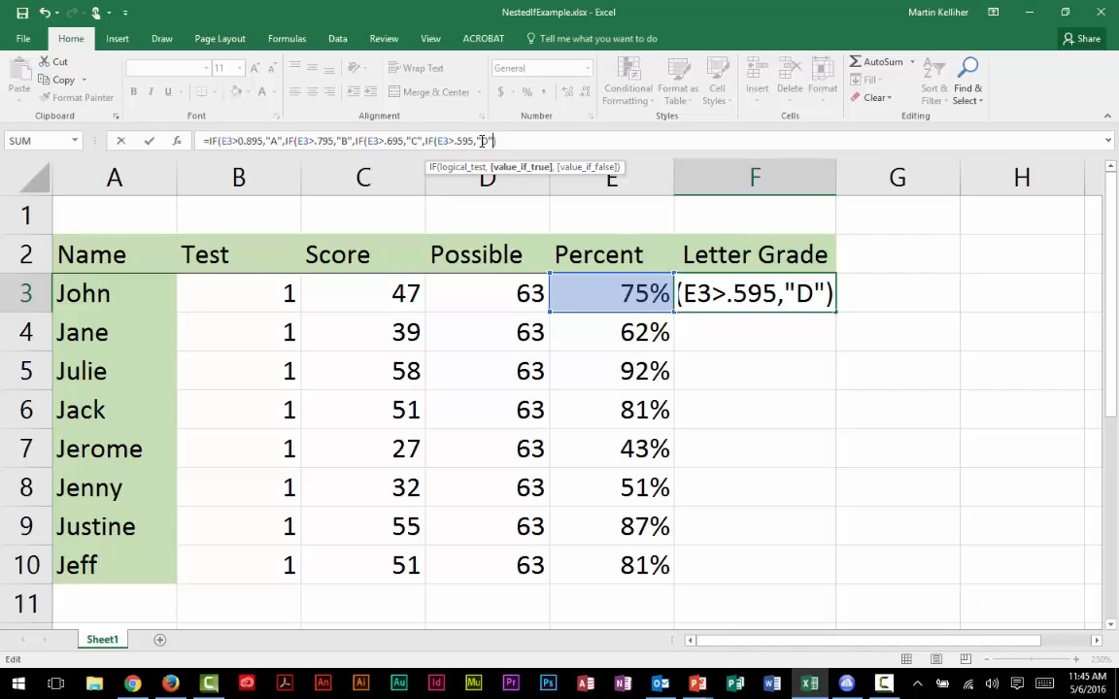
Step: Give the innermost IF in F3 the false value "F", close all four IF functions and enter the formula
type(",")
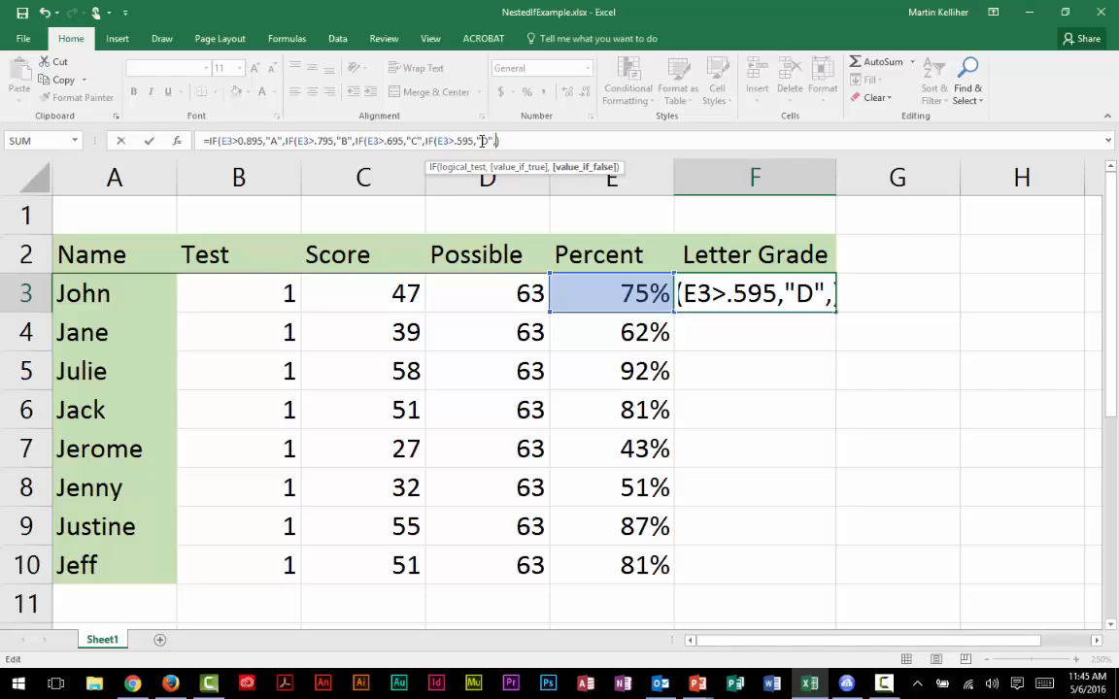
type("\"f")
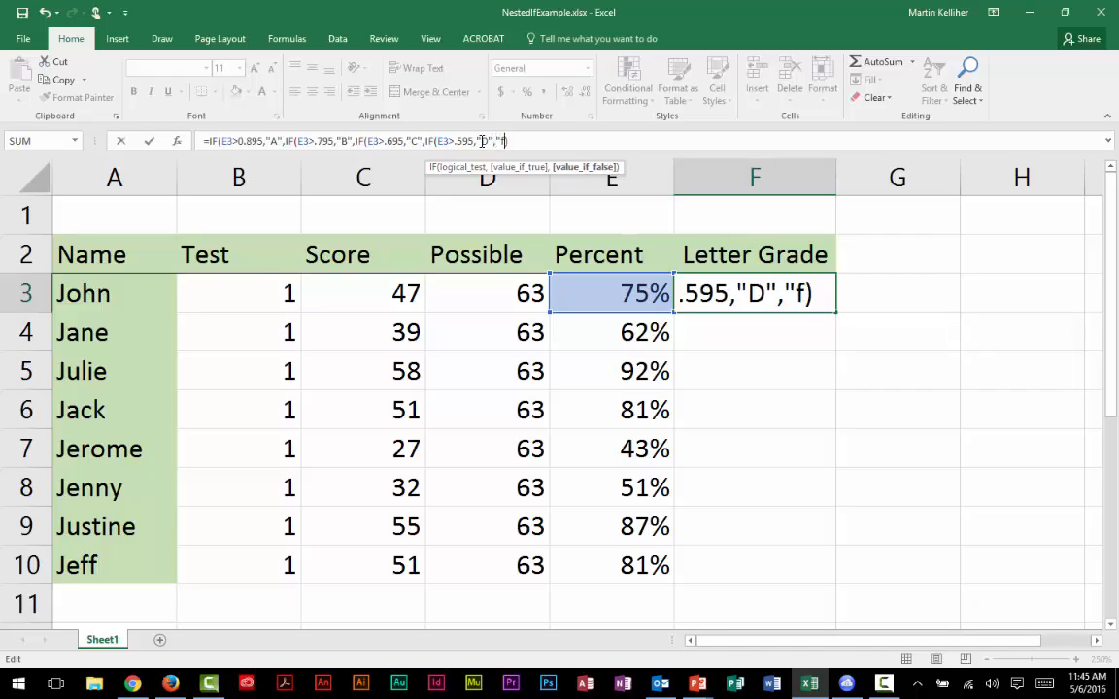
key("BackSpace")
type("F\"\"")
type(")")
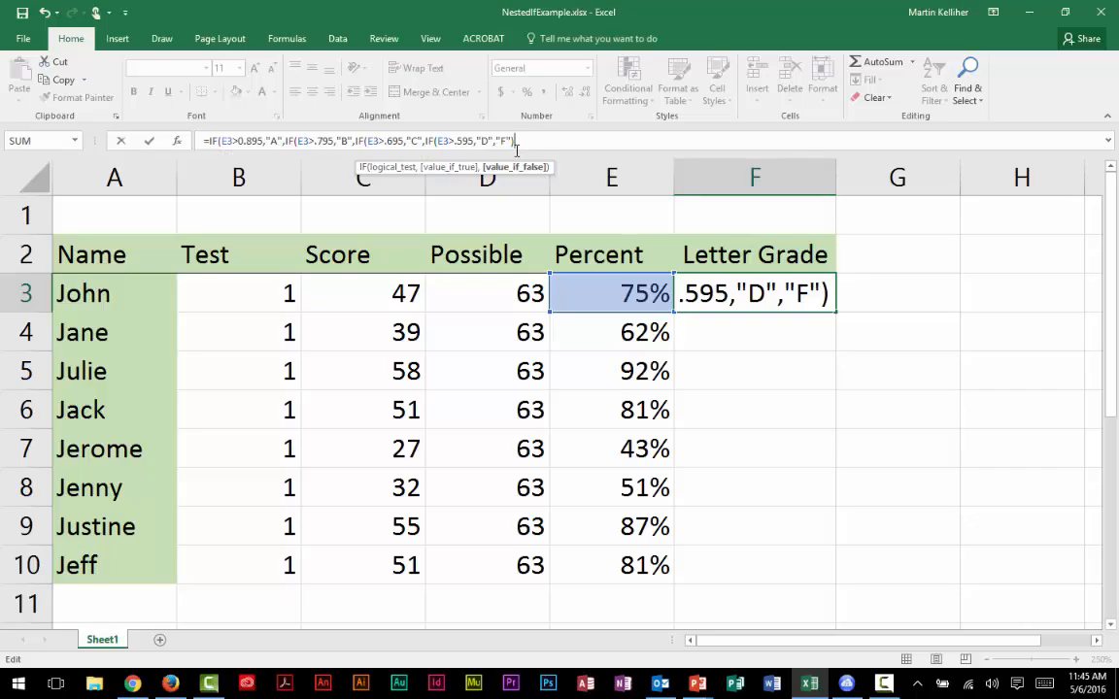
type(")))")
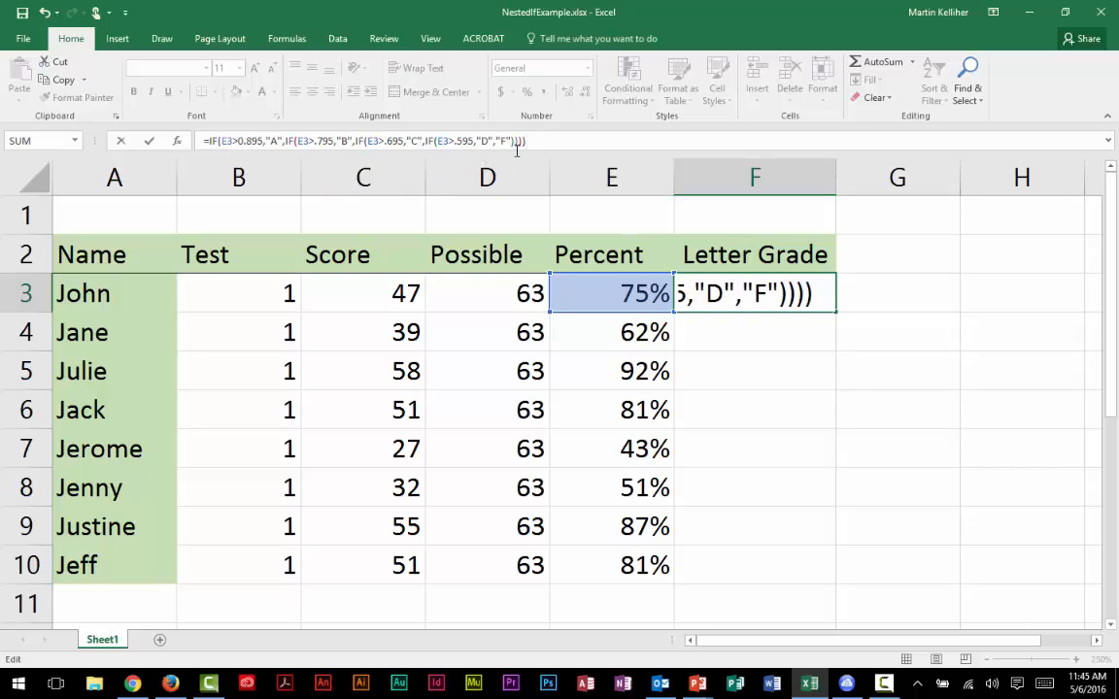
key("Return")
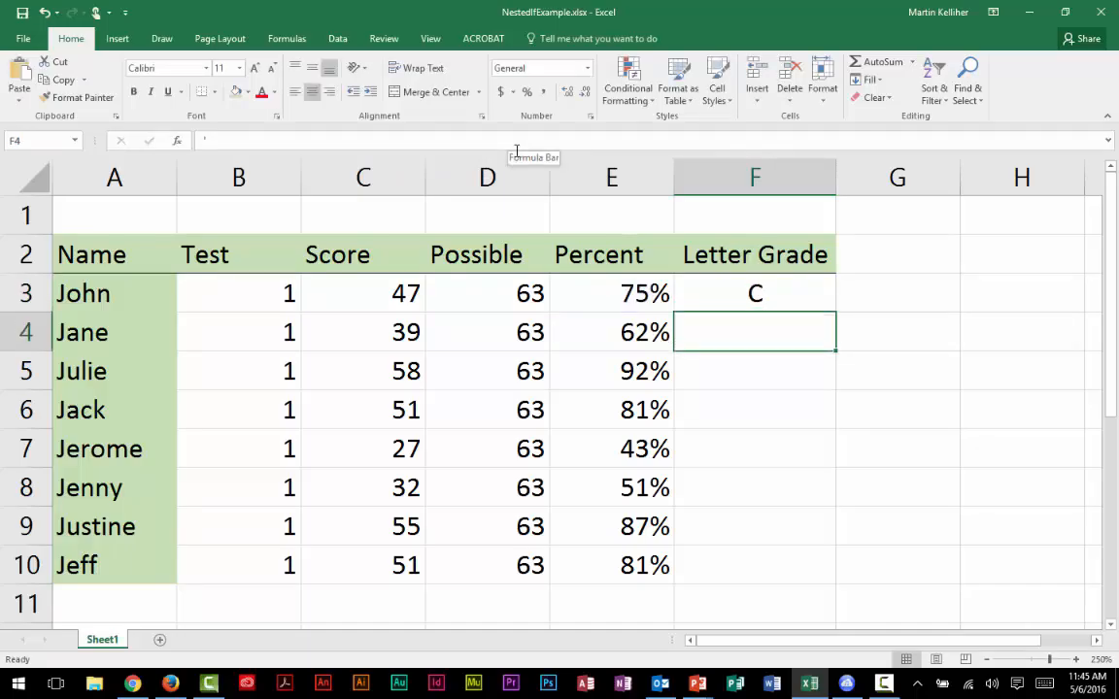
Step: Copy the nested IF formula from F3 down the Letter Grade column through F10
left_click(724, 299)
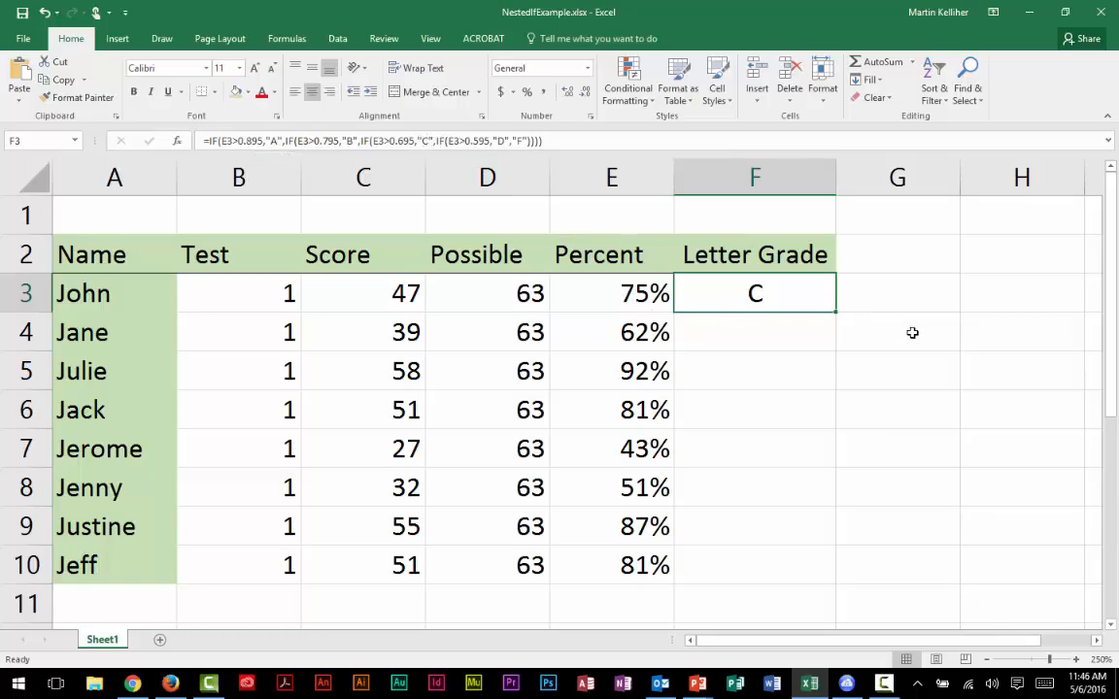
left_click(911, 333)
left_click(796, 298)
left_click_drag(835, 313, 817, 590)
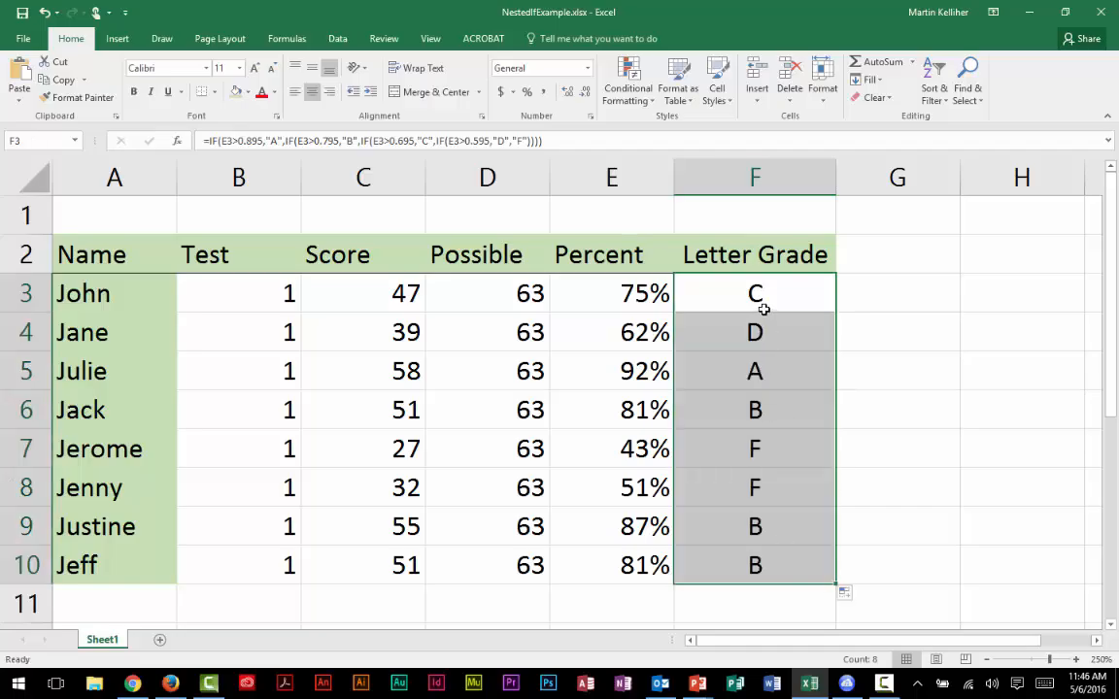